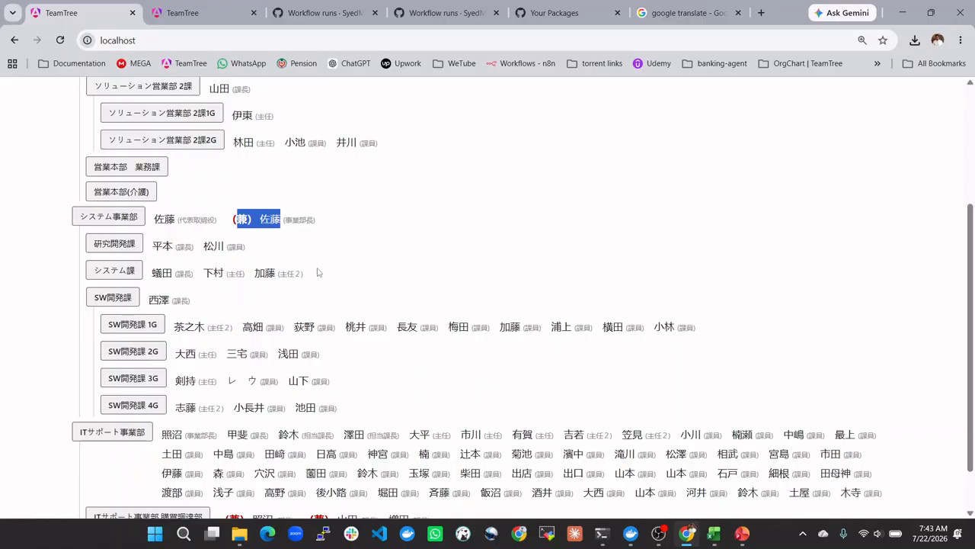
- Export the organization chart as a PDF and review both of its pages
left_click(376, 229)
scroll(376, 230, "up", 3)
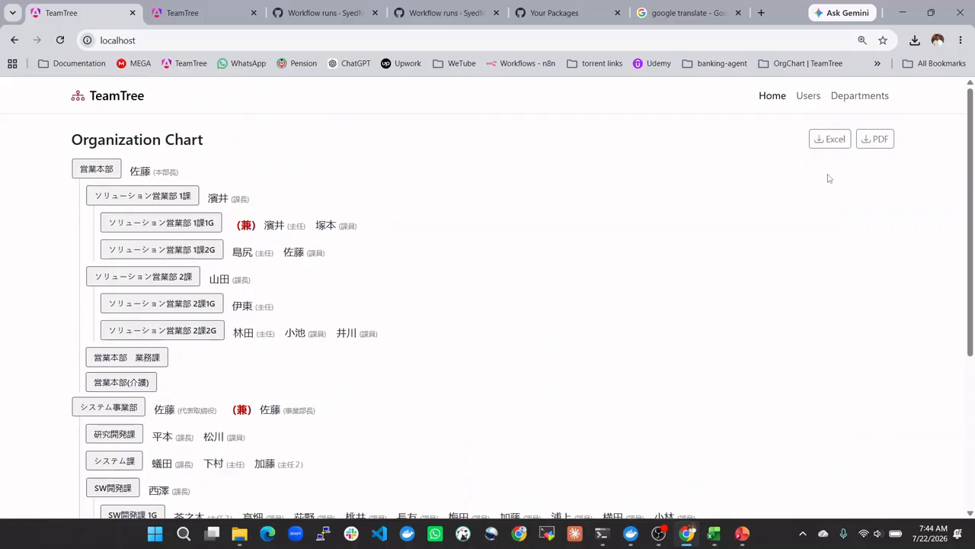
left_click(872, 145)
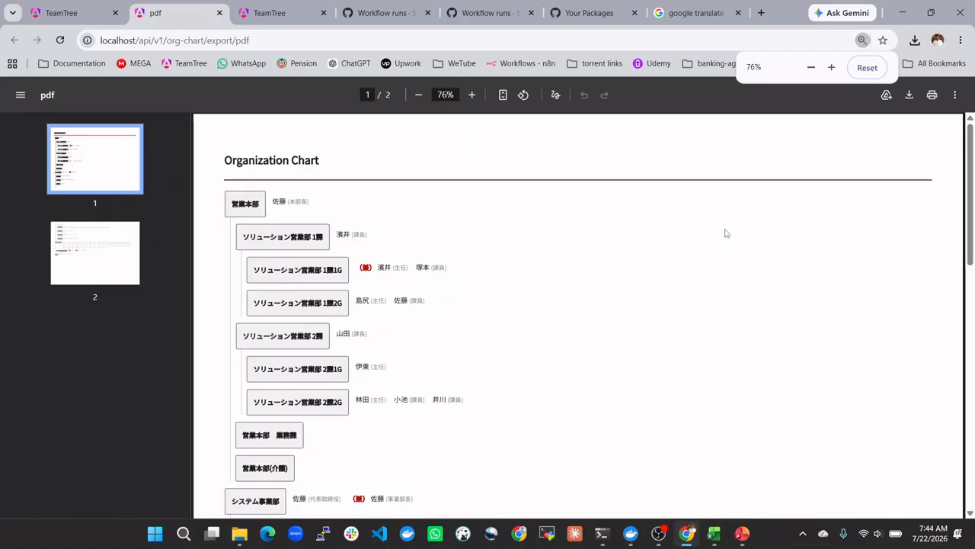
scroll(720, 235, "down", 1)
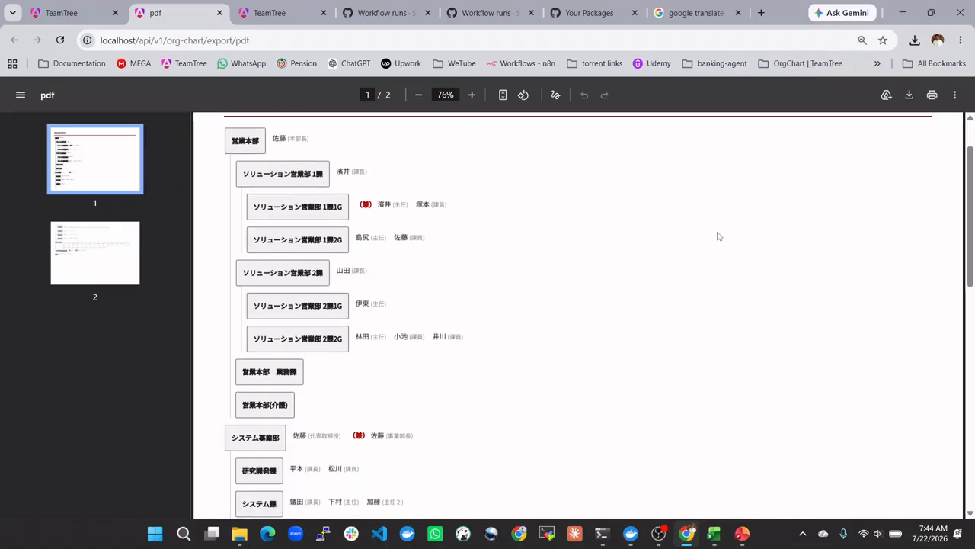
scroll(717, 236, "down", 1)
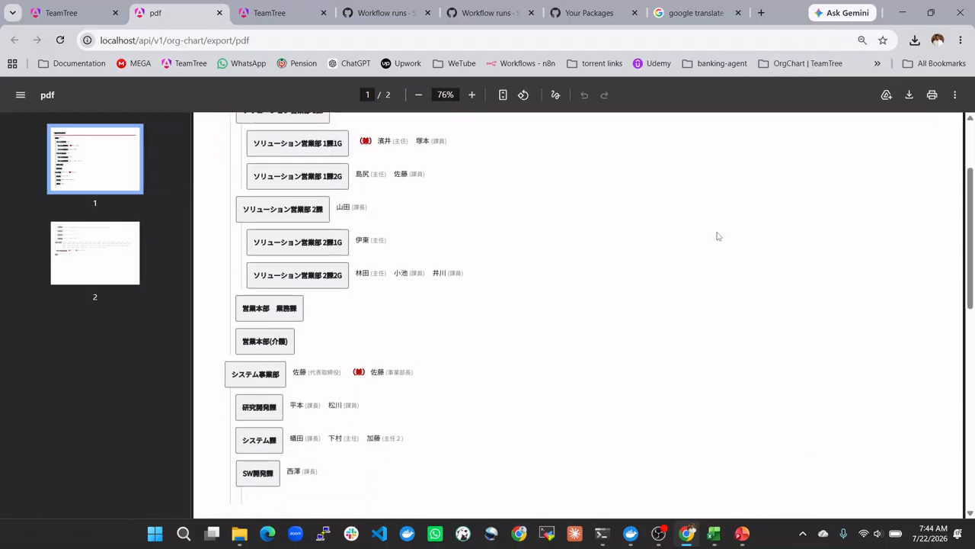
scroll(716, 237, "down", 2)
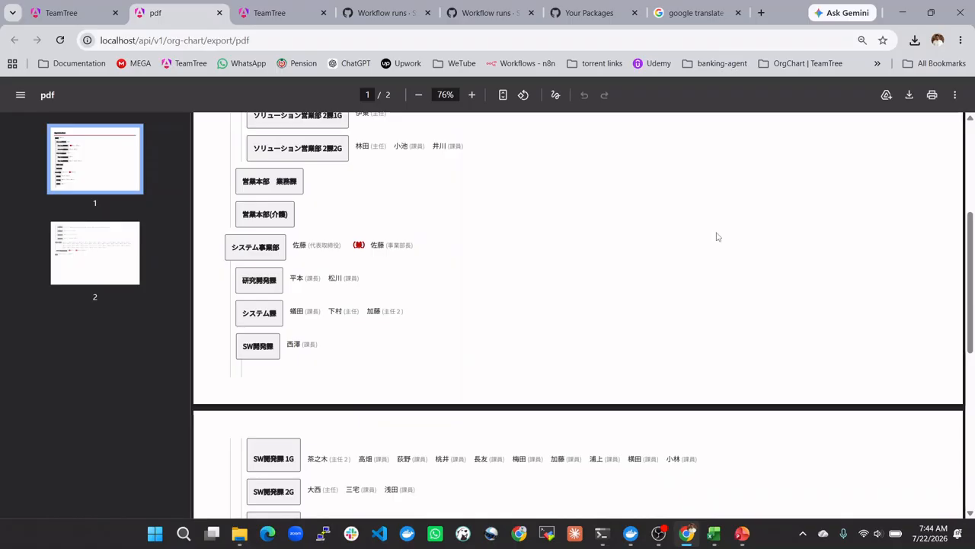
scroll(717, 236, "down", 2)
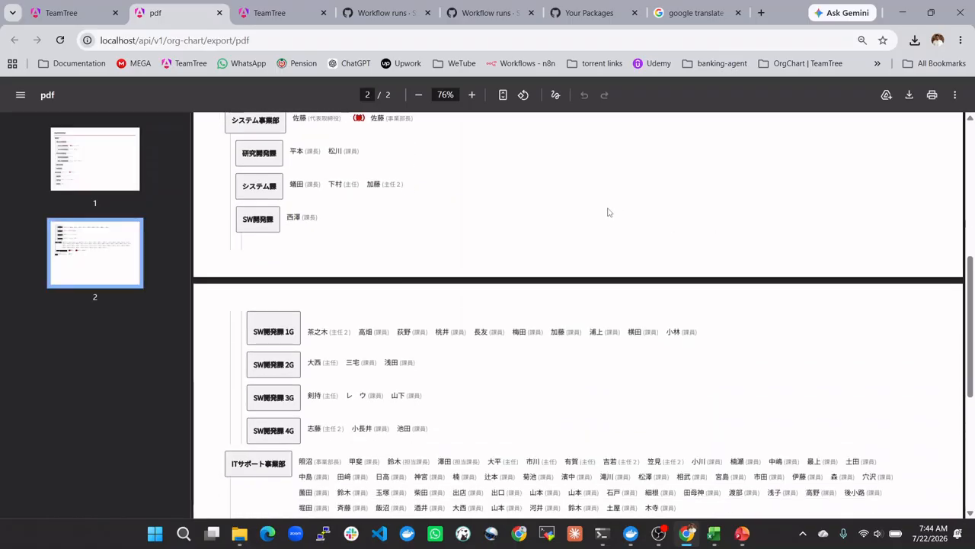
- Return to the organization chart, export it to Excel and open the downloaded workbook
left_click(72, 12)
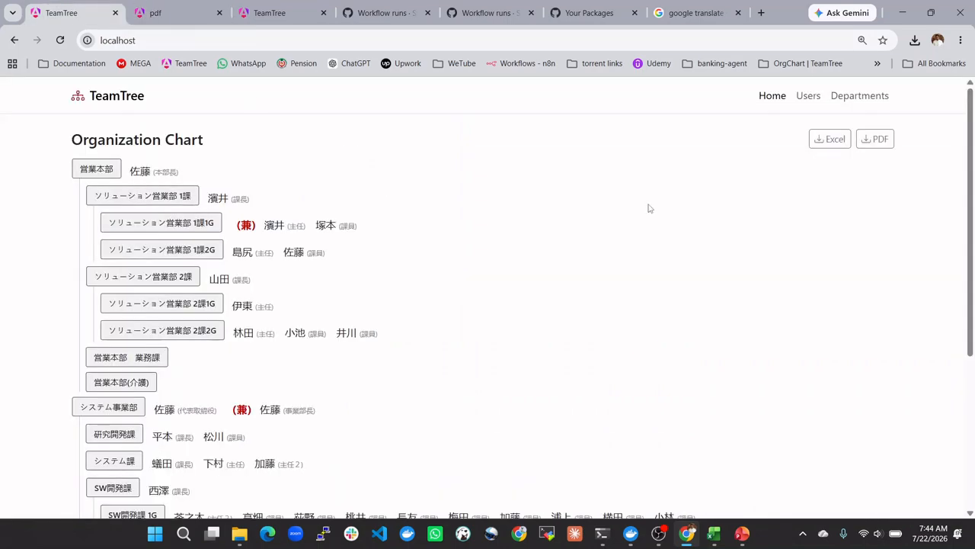
scroll(652, 208, "down", 1)
scroll(701, 208, "up", 1)
left_click(834, 148)
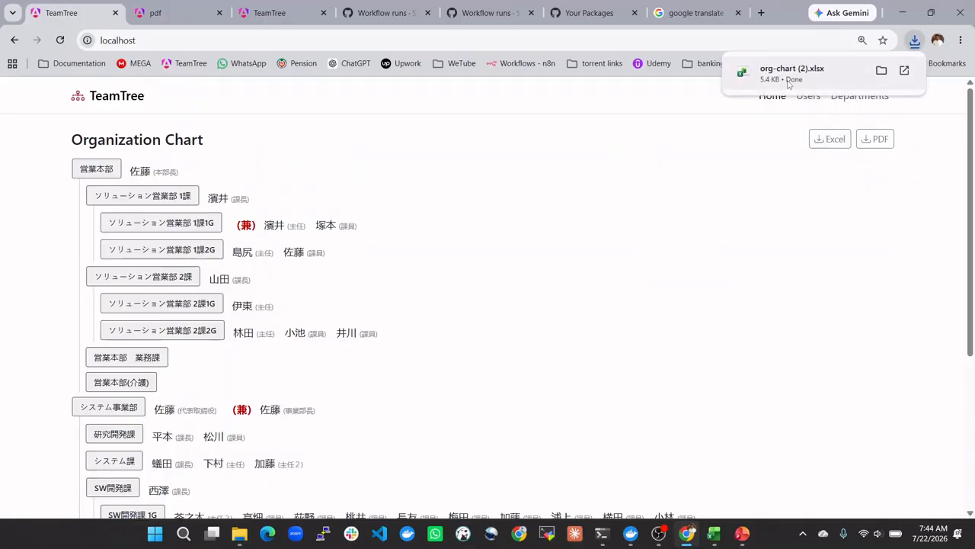
left_click(789, 82)
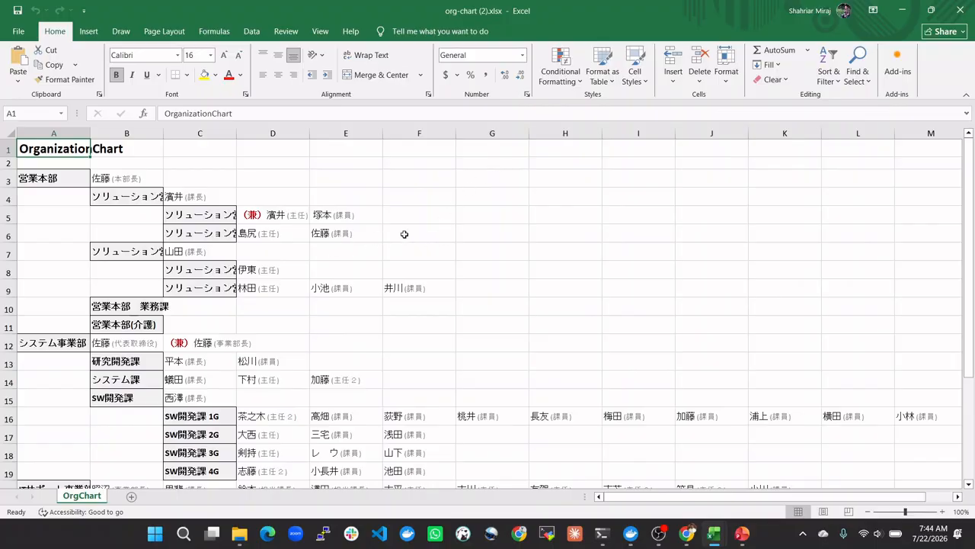
- Review the exported OrgChart worksheet through its last department and check its print preview
scroll(404, 234, "down", 3)
scroll(403, 234, "down", 1)
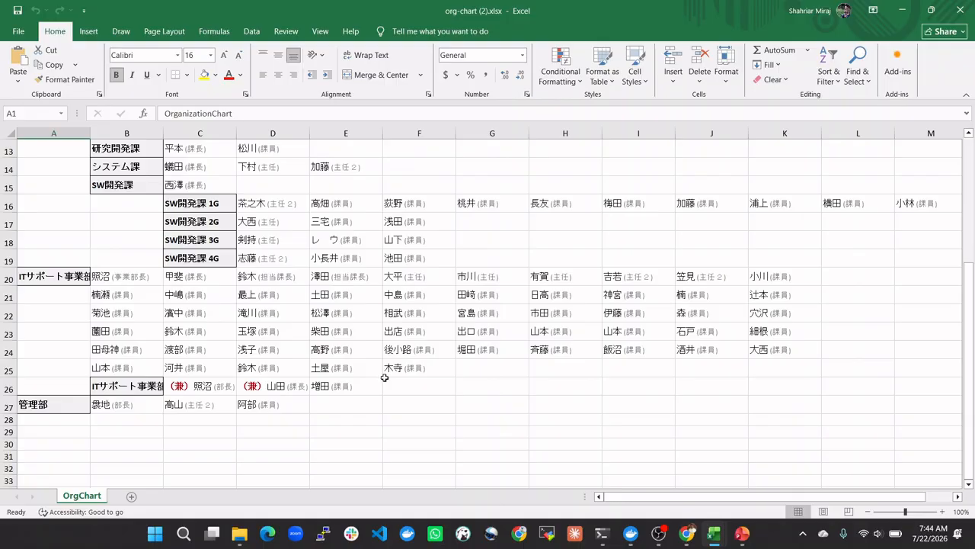
key("ctrl+p")
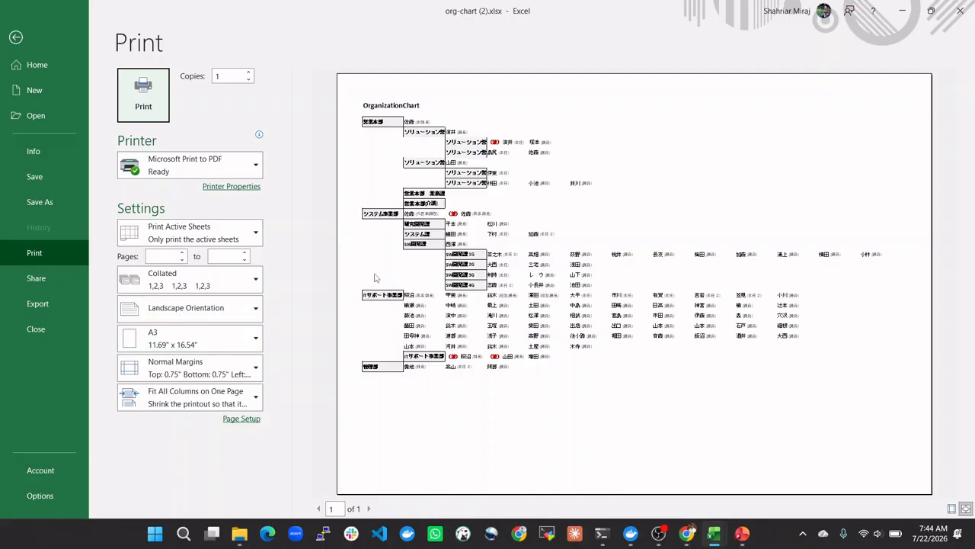
left_click(17, 38)
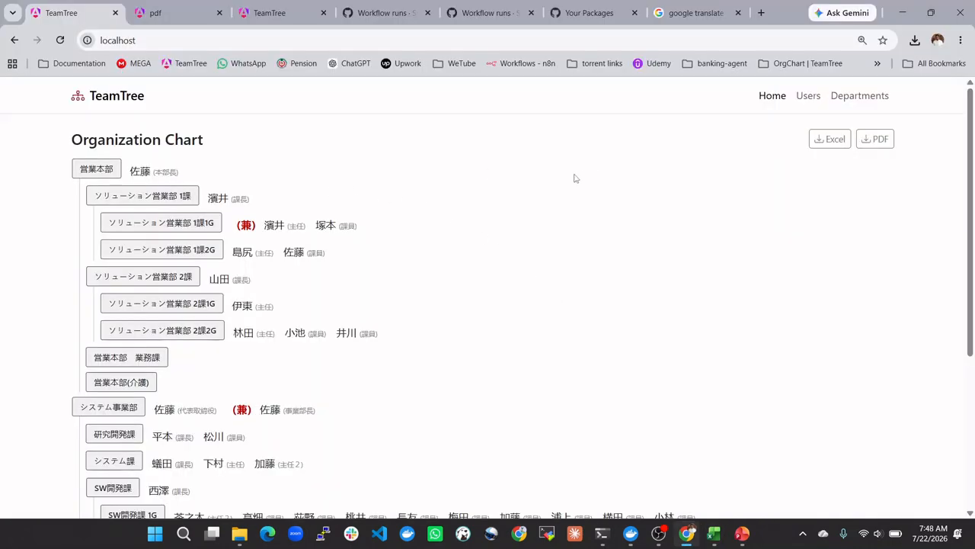
- View the Users list and the Departments list in TeamTree, ending on the Users list
left_click(809, 97)
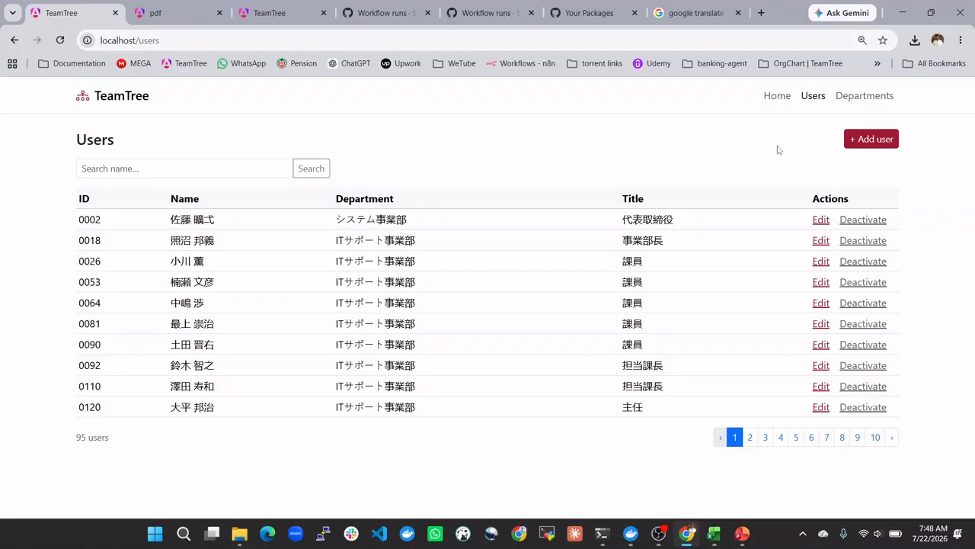
left_click(880, 97)
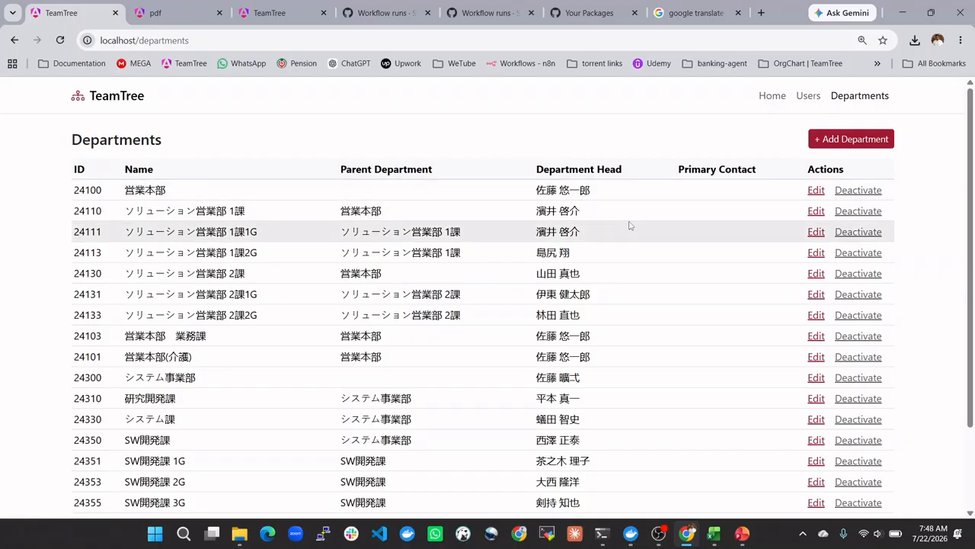
scroll(629, 224, "down", 2)
scroll(630, 225, "up", 2)
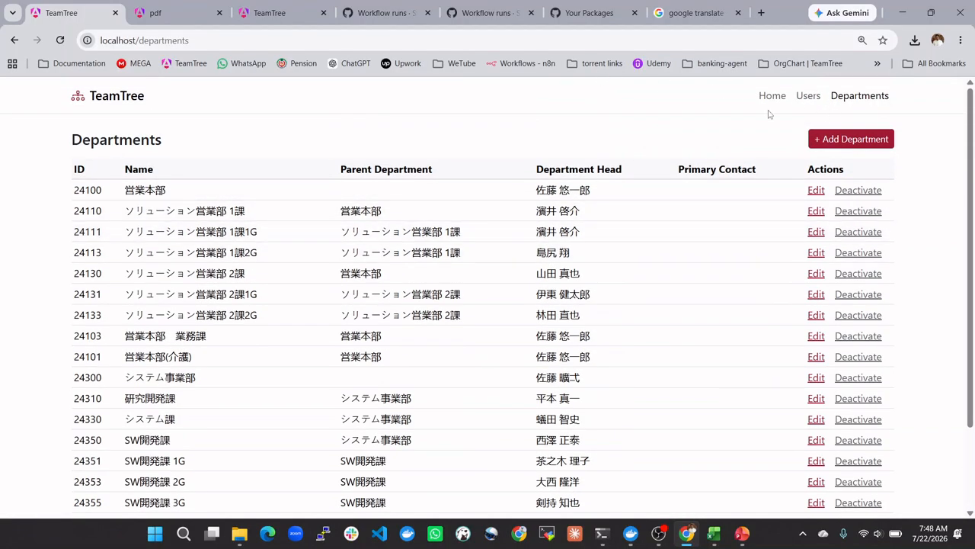
left_click(817, 101)
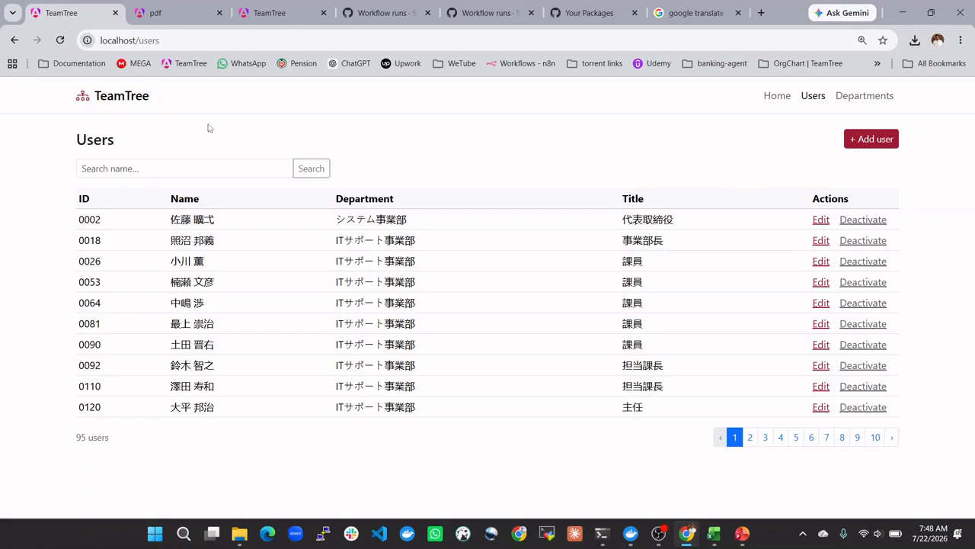
- Copy the last name of the SW開発課 manager from the organization chart and search the Users list for it
left_click(123, 102)
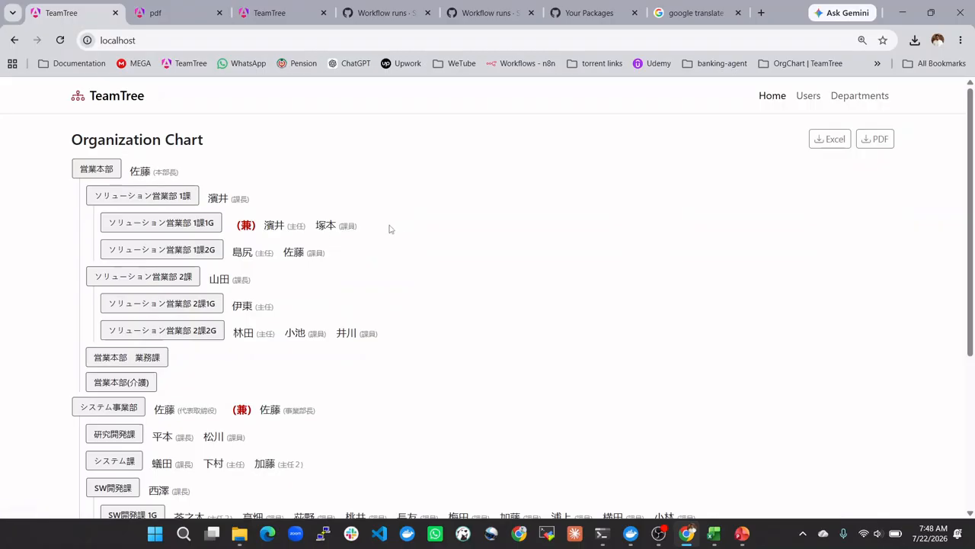
scroll(407, 212, "down", 2)
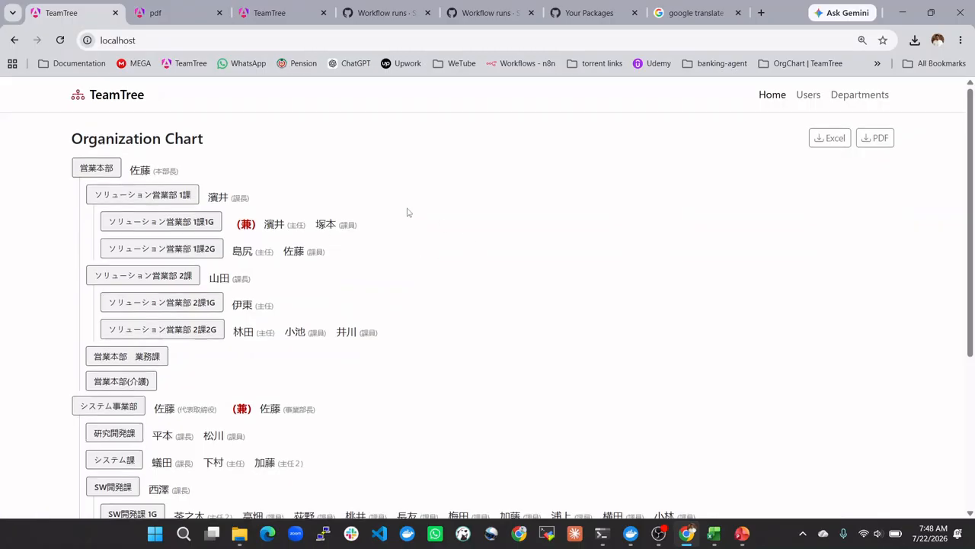
scroll(407, 212, "down", 1)
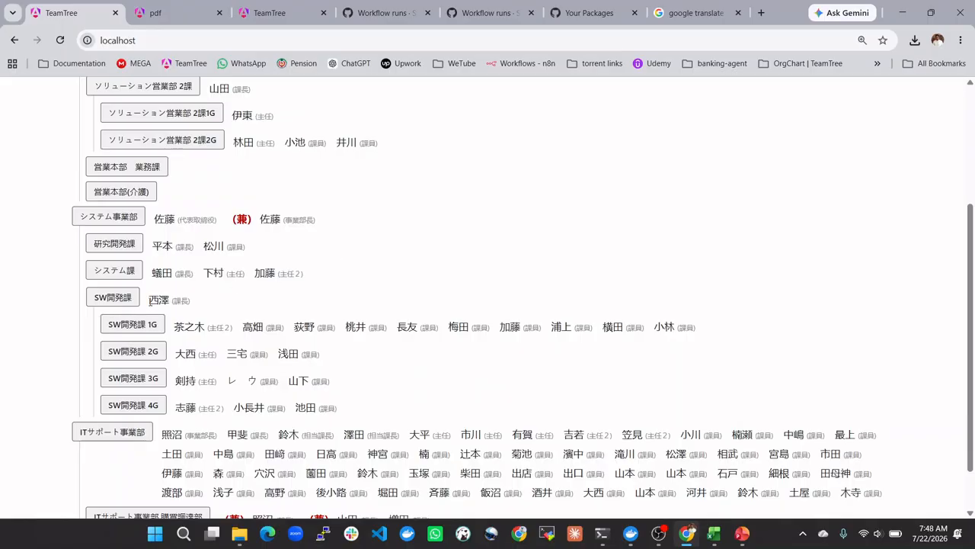
left_click_drag(150, 300, 169, 301)
key("ctrl+c")
left_click(287, 11)
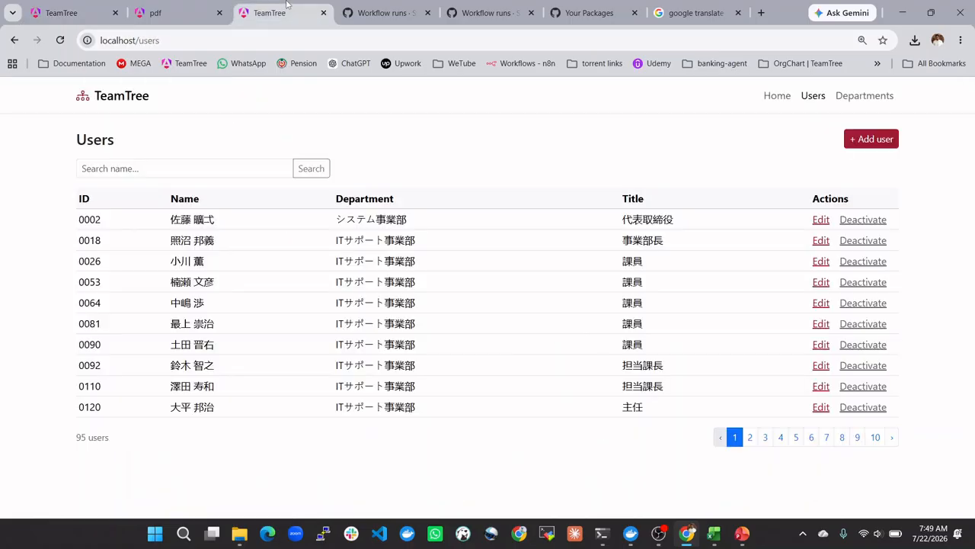
left_click(180, 172)
key("ctrl+v")
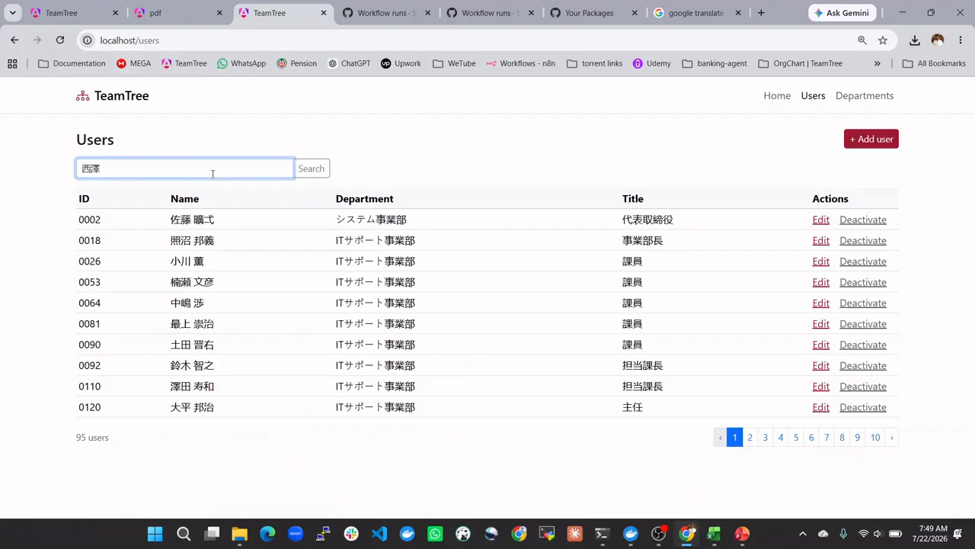
key("Return")
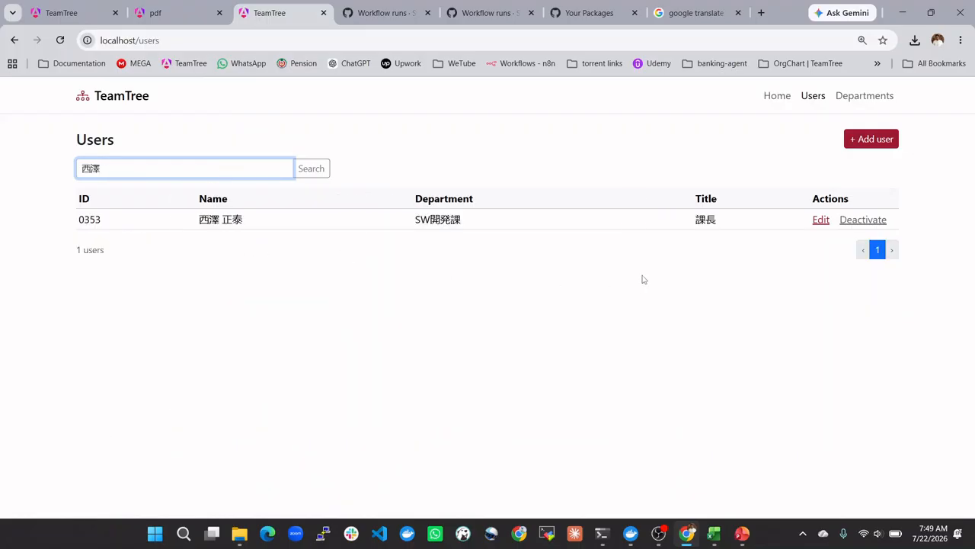
- Open the found SW開発課 manager's user record, set the title to 代表取締役 and save it
left_click(820, 224)
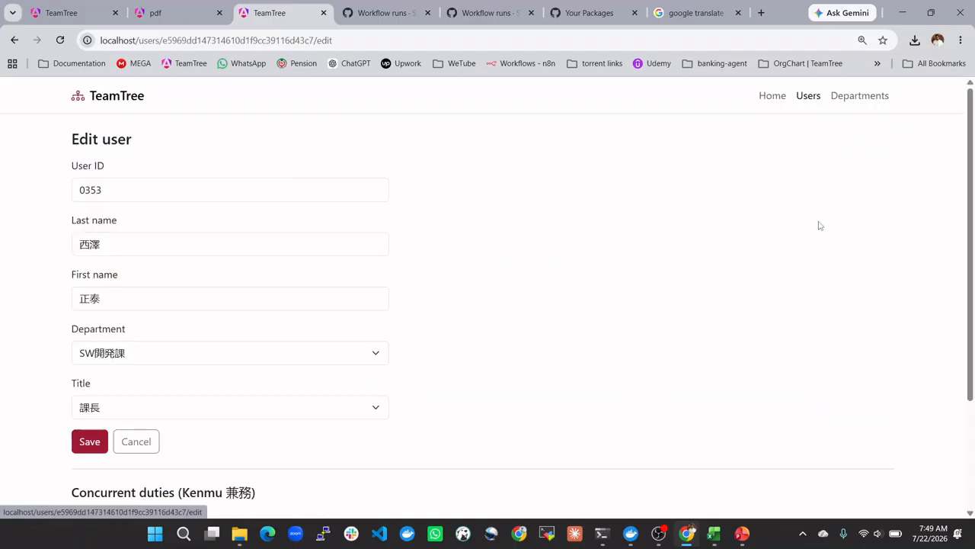
scroll(662, 225, "down", 1)
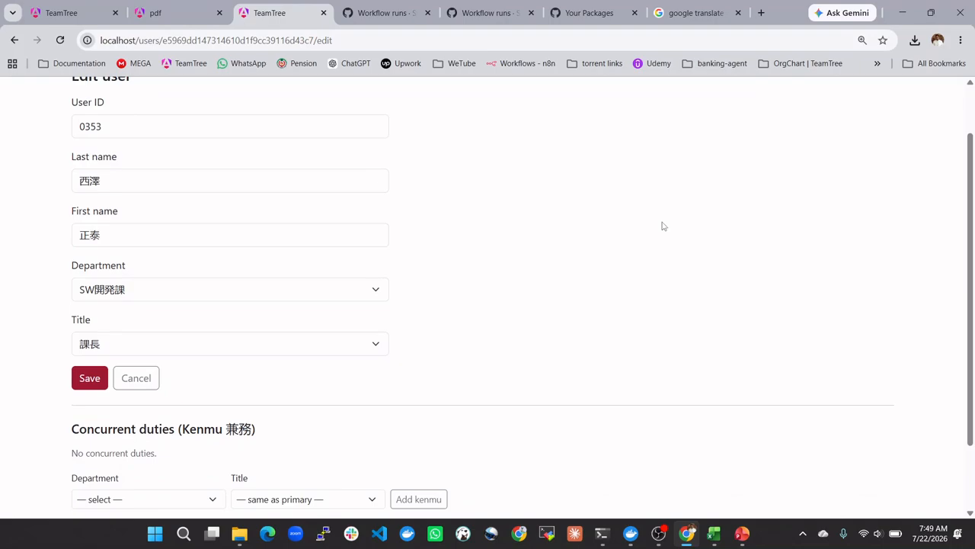
scroll(662, 226, "down", 1)
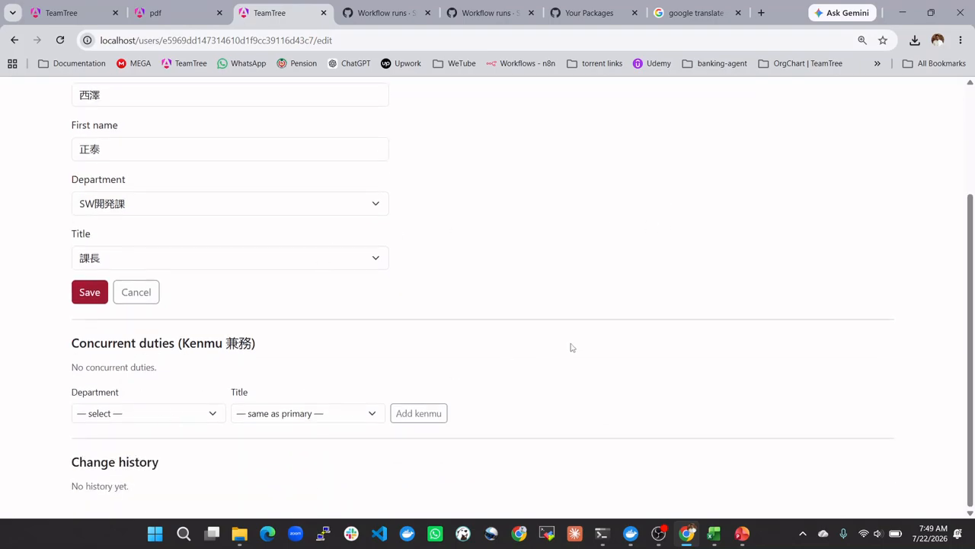
scroll(571, 348, "up", 2)
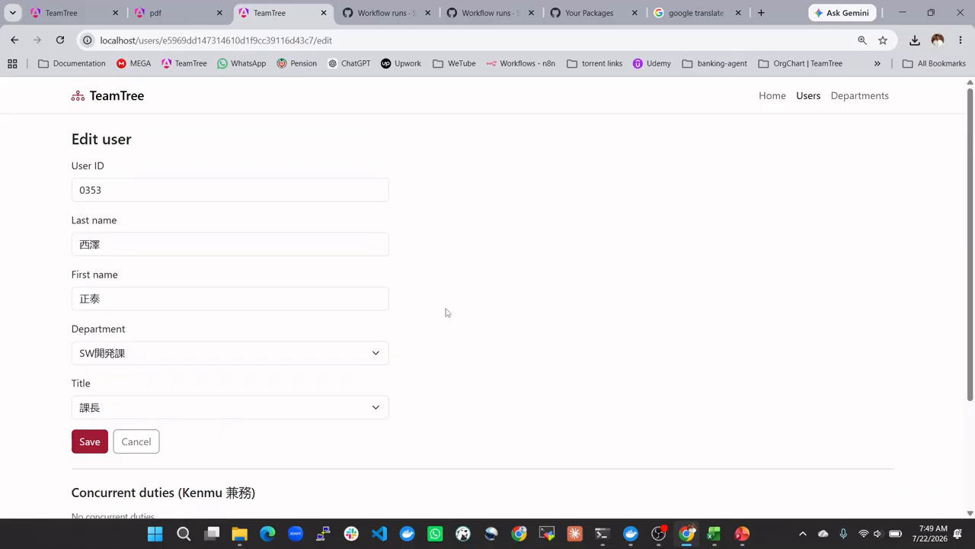
scroll(434, 323, "down", 1)
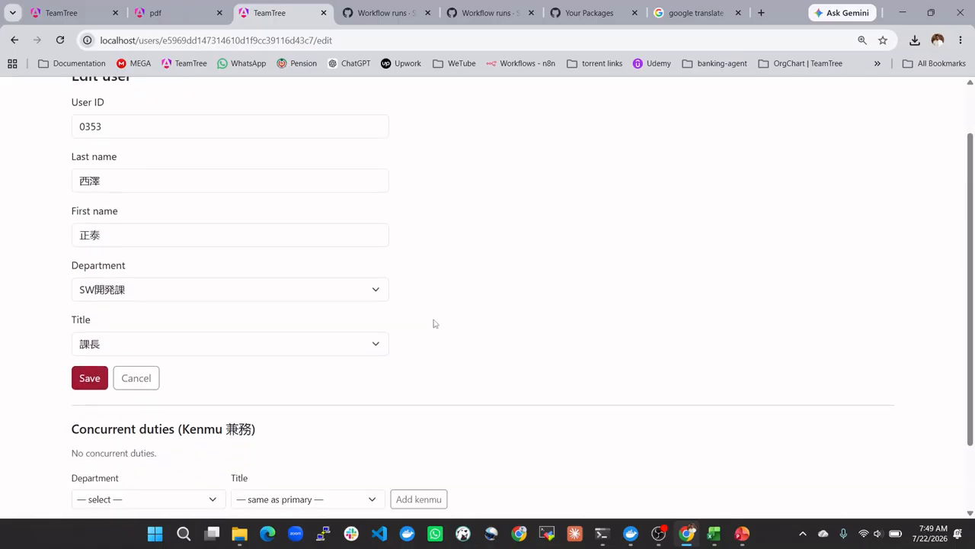
left_click(325, 343)
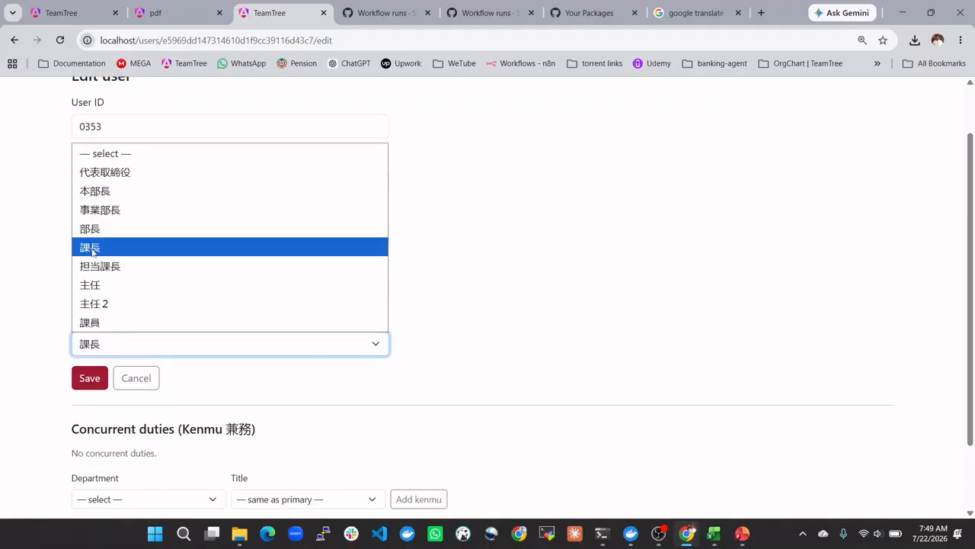
left_click(124, 172)
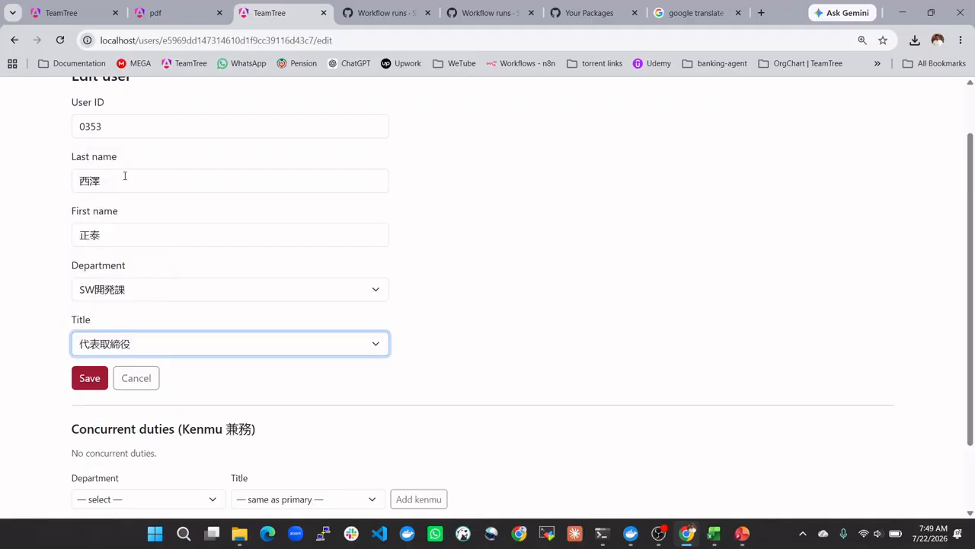
left_click(89, 378)
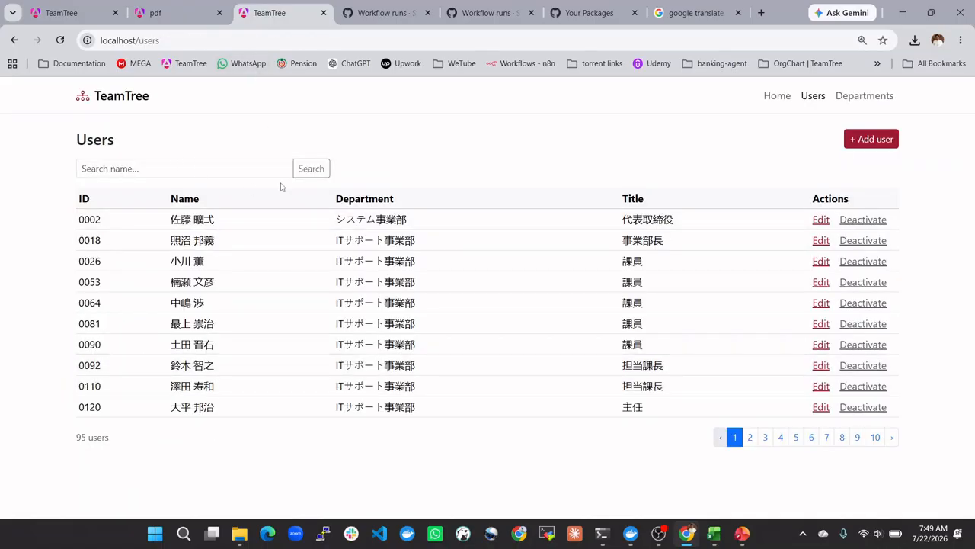
- Reload the organization chart and check the name and title shown beside SW開発課
left_click(64, 16)
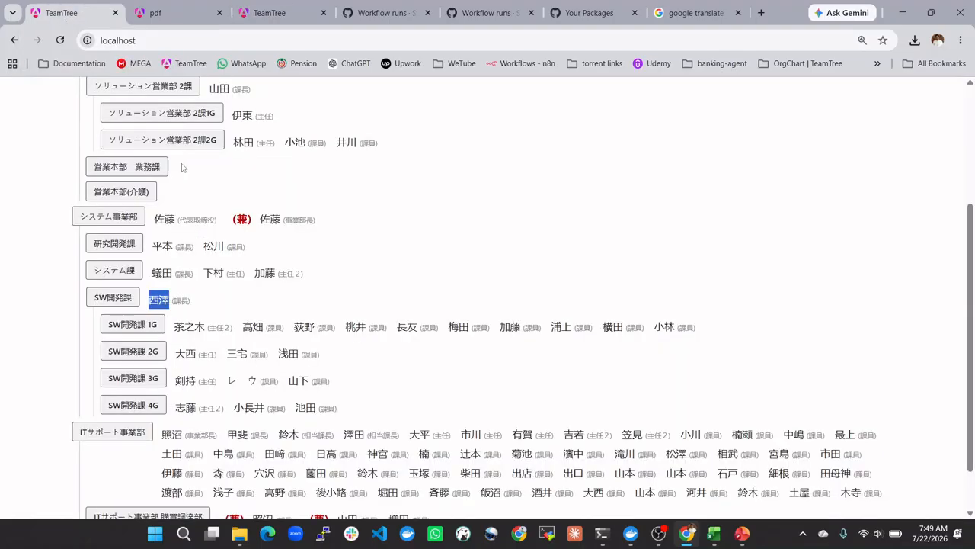
left_click(61, 42)
scroll(340, 170, "down", 5)
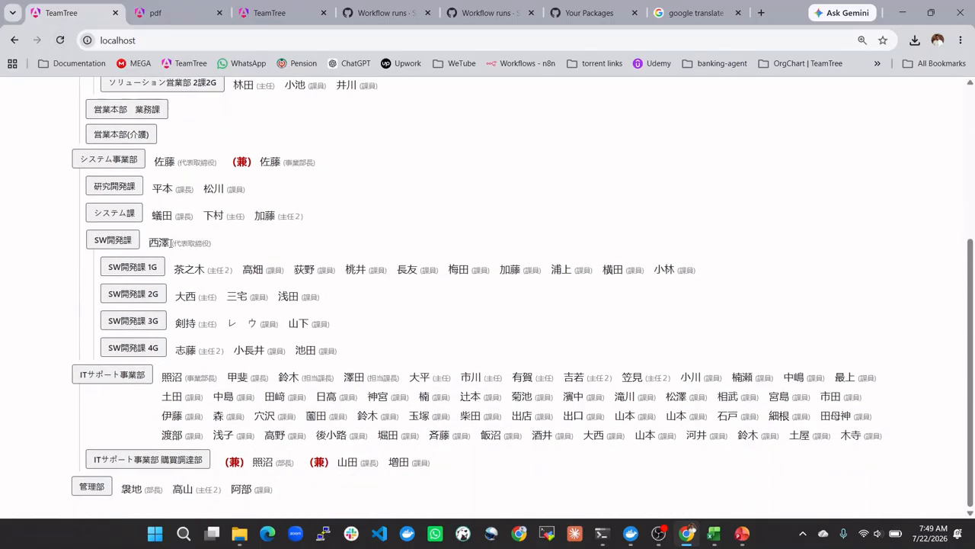
left_click_drag(207, 242, 150, 241)
- Search the Users list for the SW開発課 manager by the last name copied from the organization chart and open the record for editing
double_click(153, 242)
key("ctrl+c")
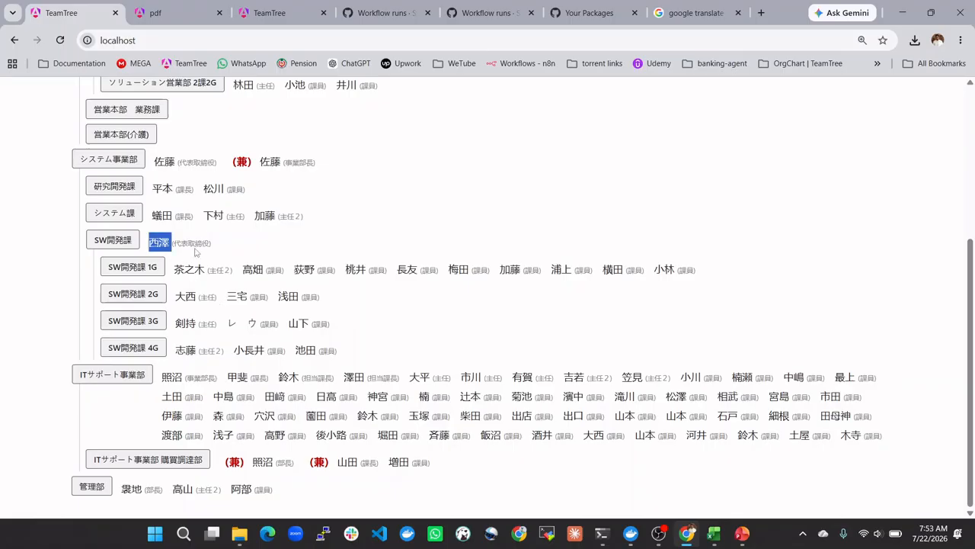
left_click(267, 12)
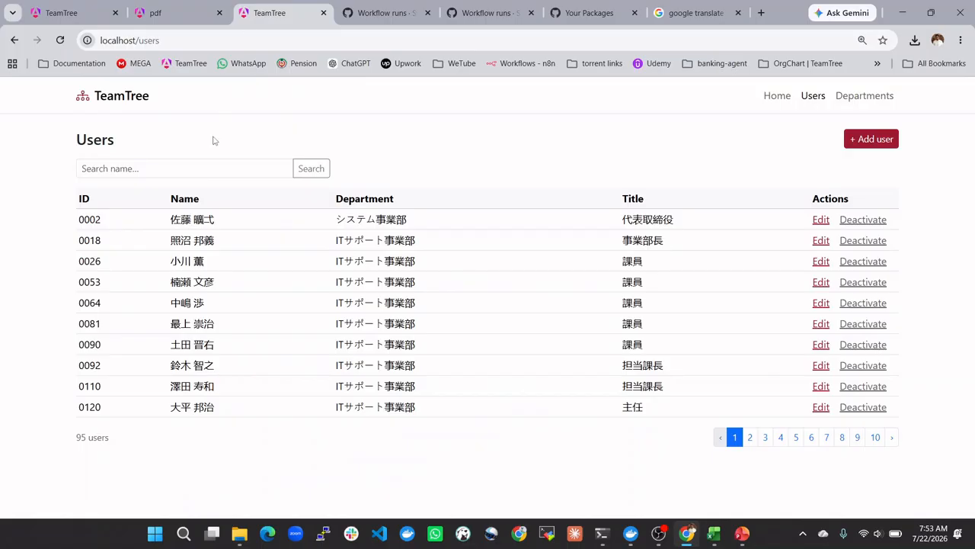
left_click(175, 167)
key("ctrl+v")
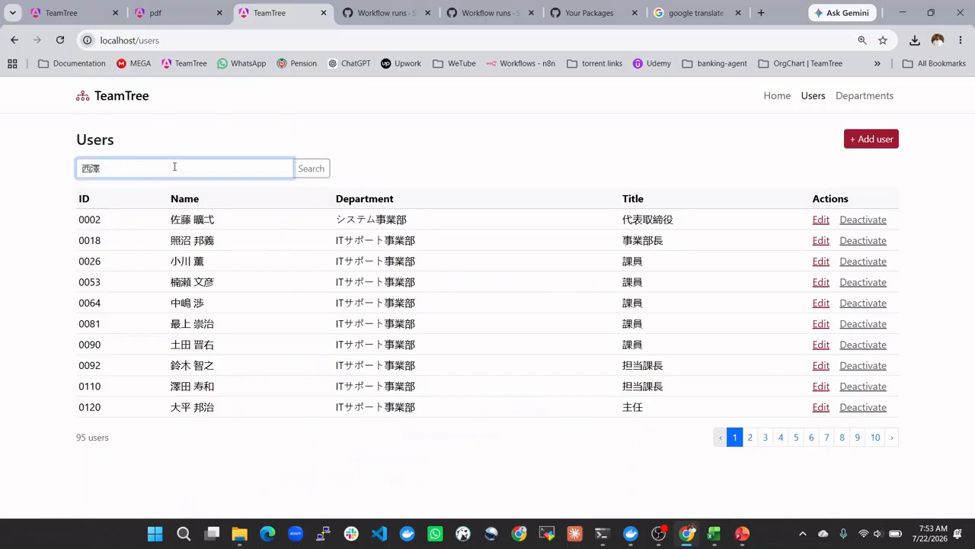
left_click(308, 169)
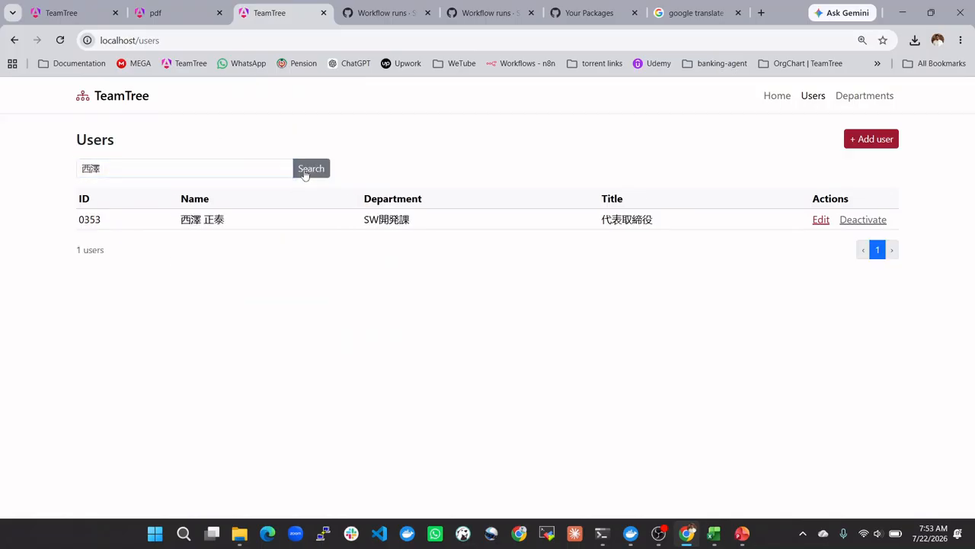
left_click(819, 221)
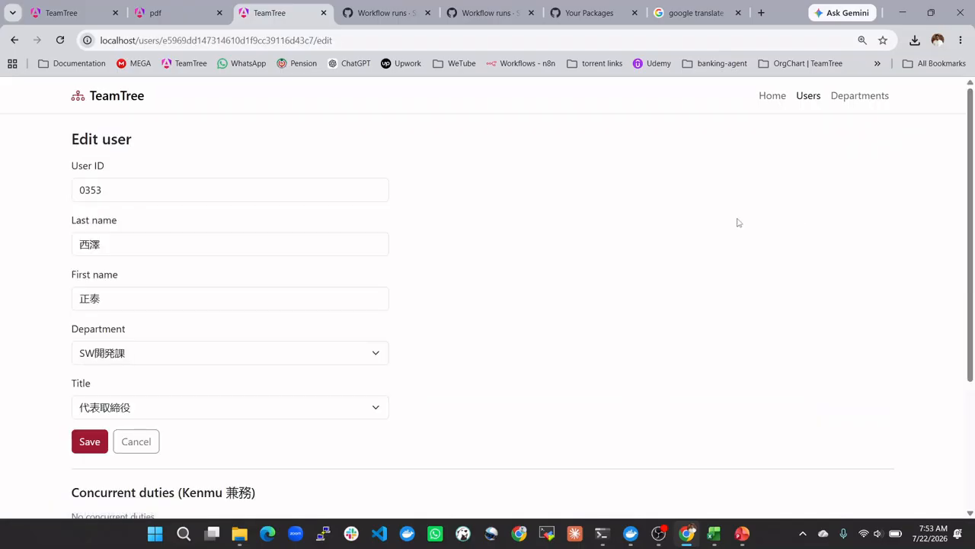
- Review the logged update in the change history of the SW開発課 manager's user record
scroll(738, 222, "down", 3)
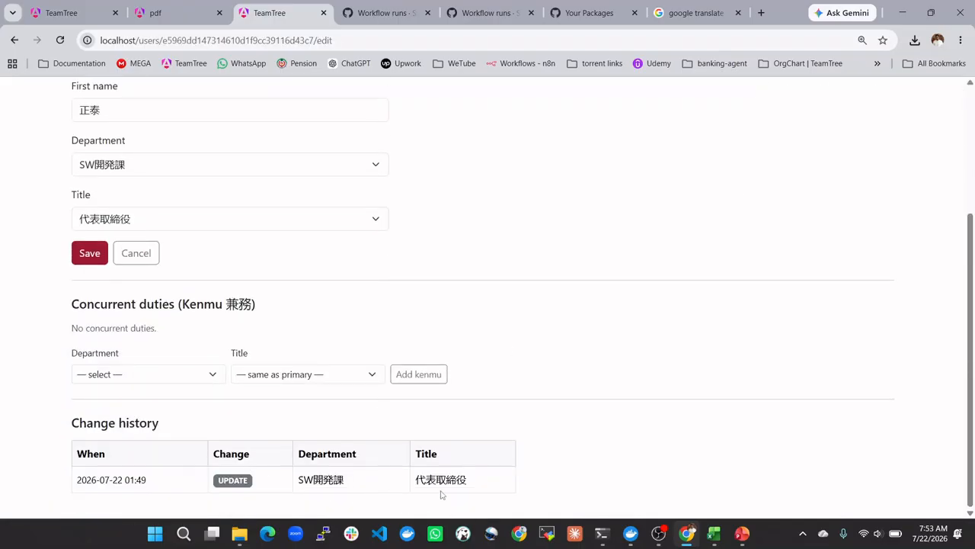
left_click_drag(519, 486, 76, 474)
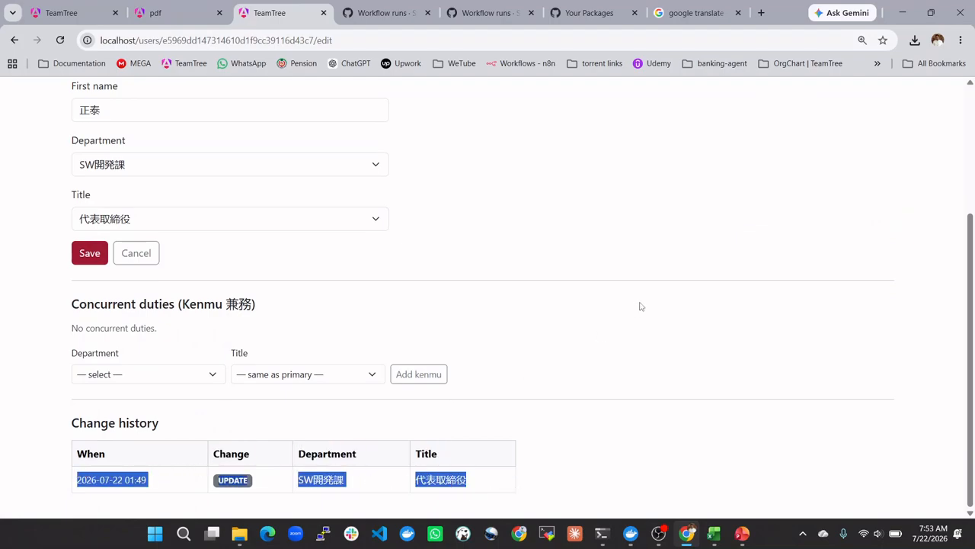
left_click(610, 299)
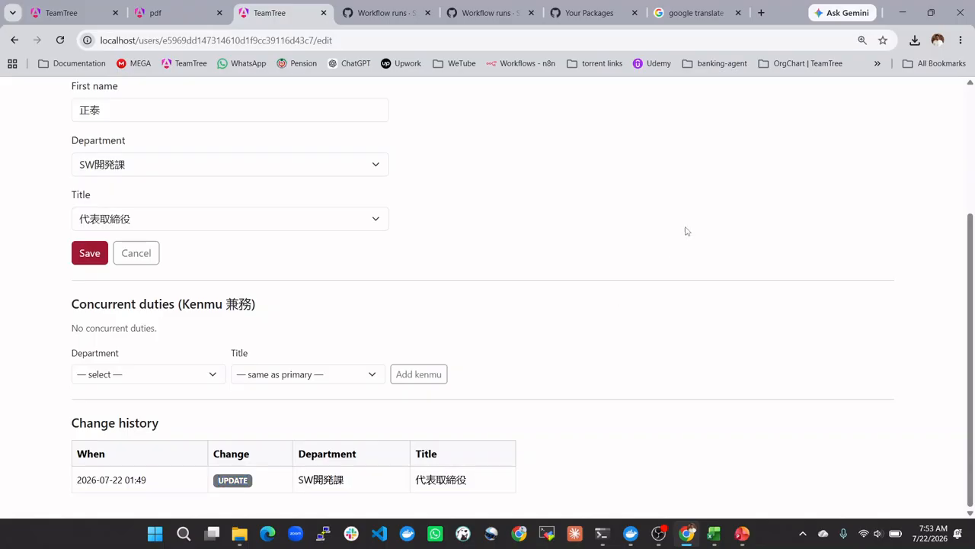
scroll(675, 257, "up", 2)
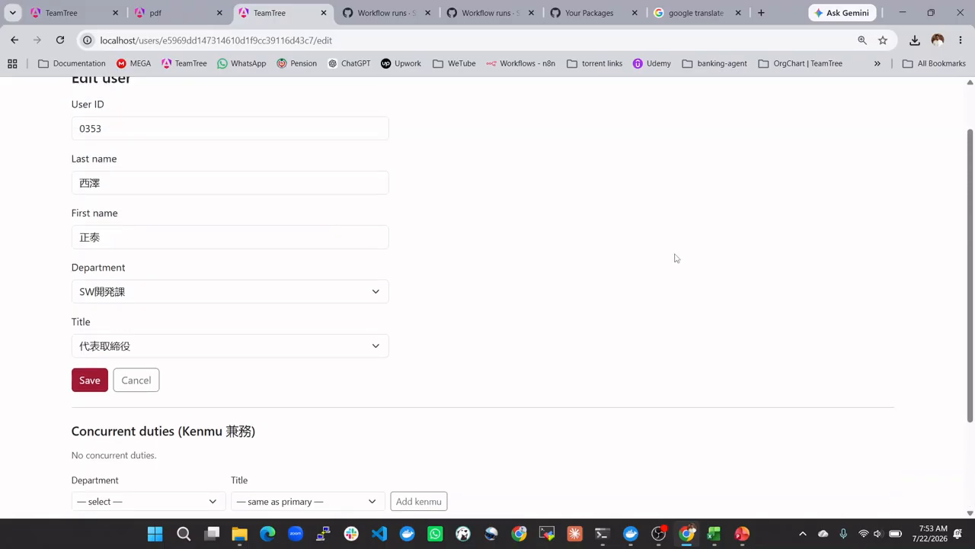
scroll(675, 257, "down", 2)
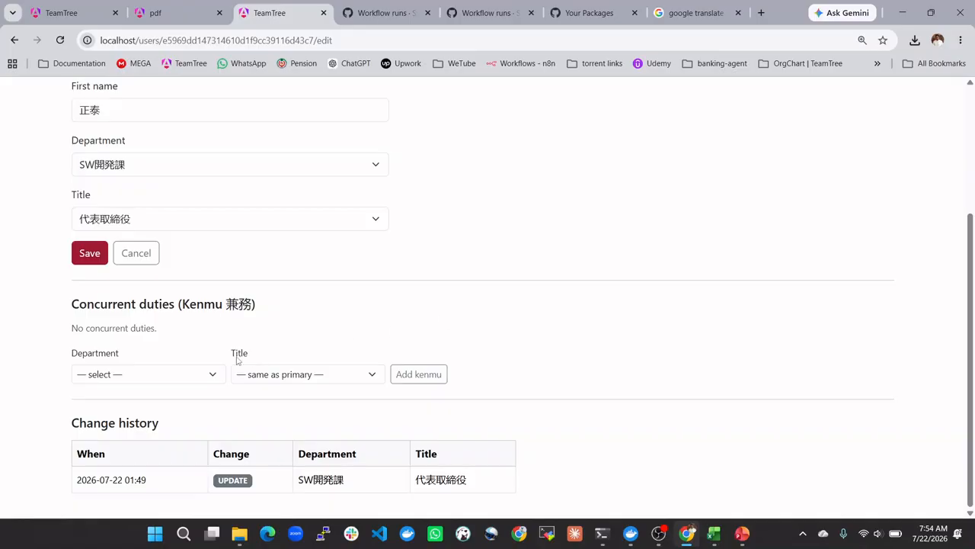
- Add a concurrent duty to the user record with department ITサポート事業部 購買調達部 and title 主任
left_click(220, 379)
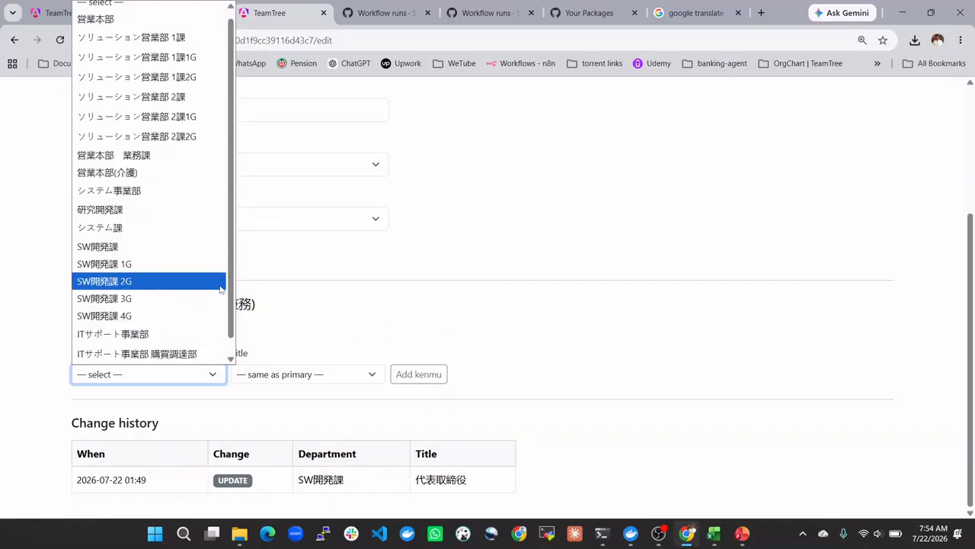
scroll(216, 296, "down", 1)
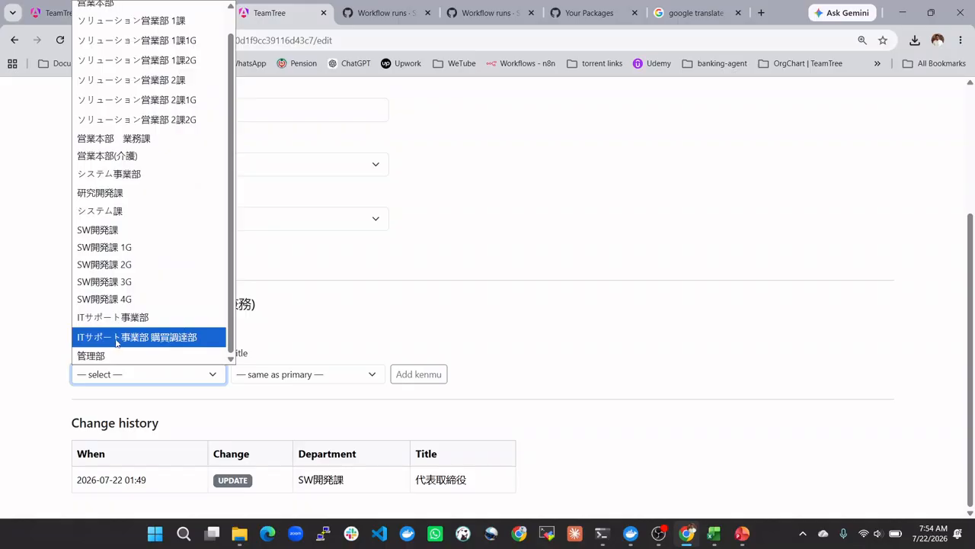
left_click(188, 344)
left_click(314, 378)
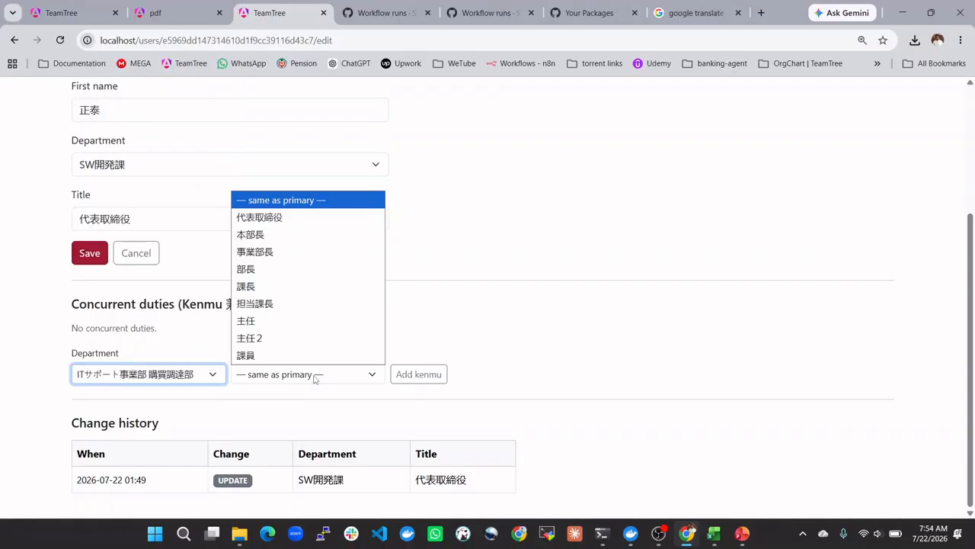
left_click(289, 321)
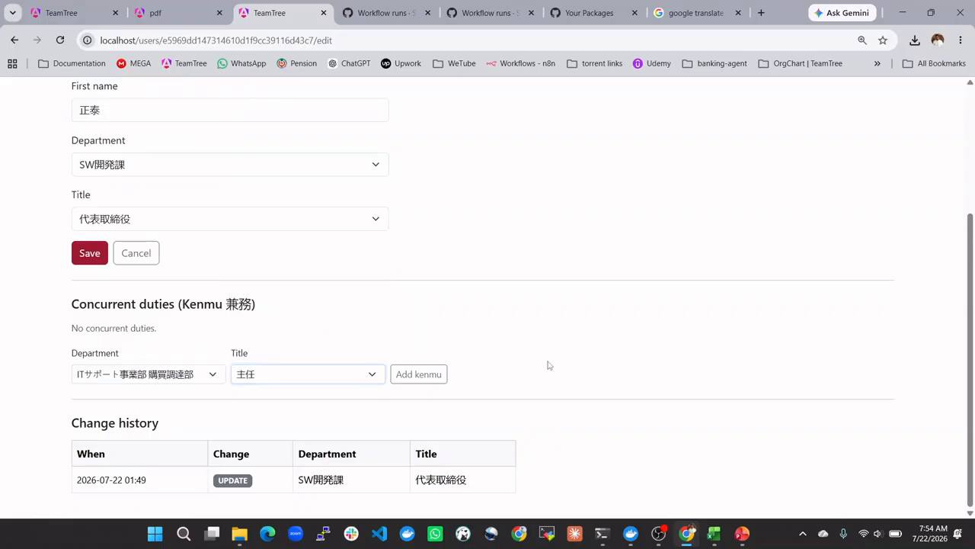
left_click(418, 374)
scroll(537, 340, "down", 1)
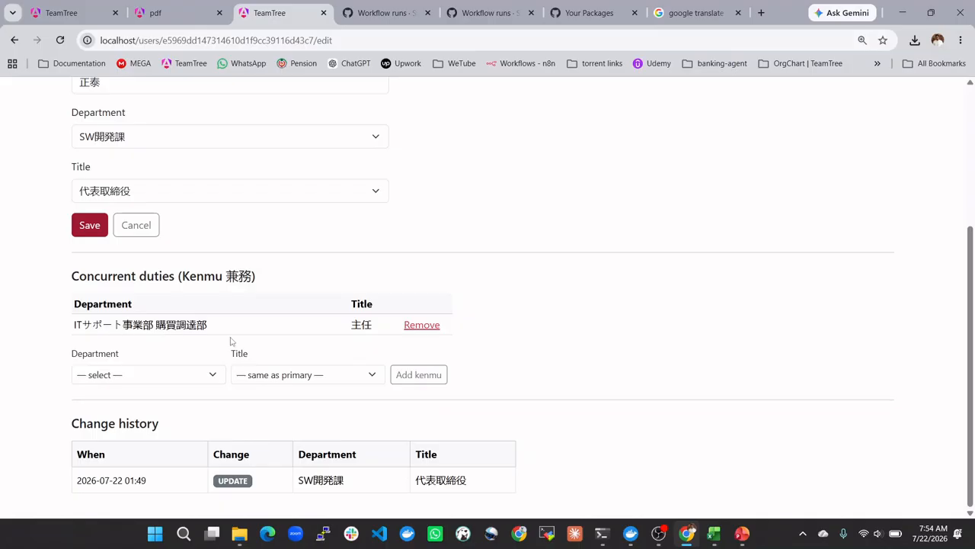
- Reload the organization chart and check the manager's entries beside SW開発課 and ITサポート事業部 購買調達部
left_click(90, 10)
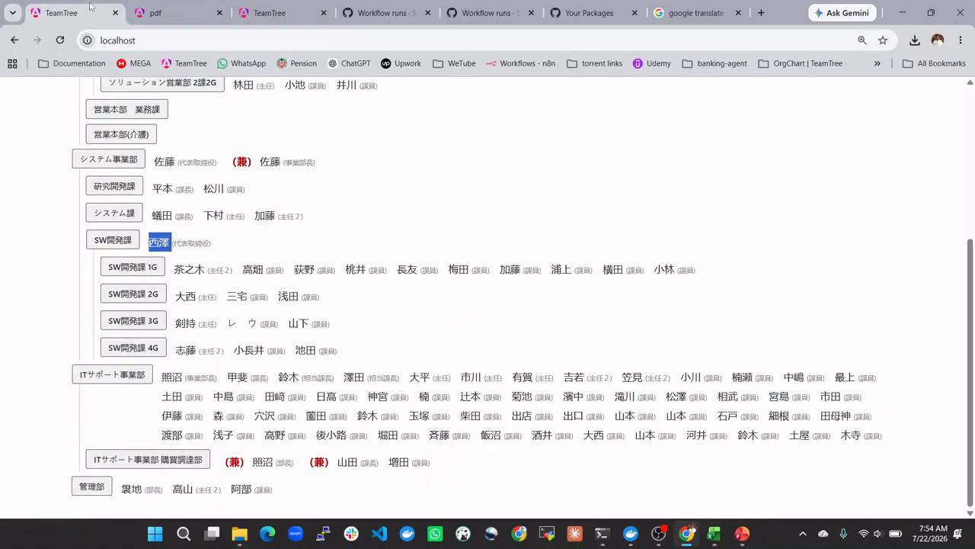
scroll(381, 150, "up", 4)
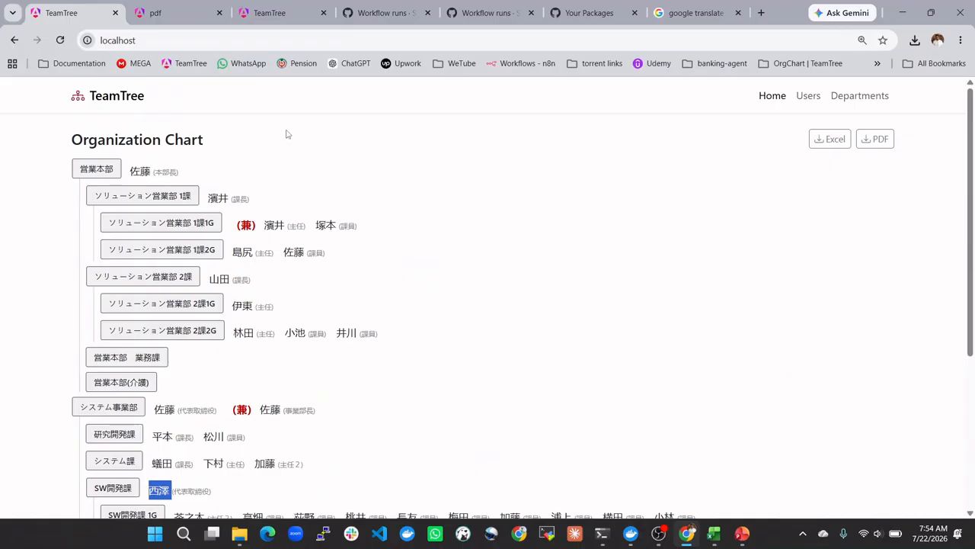
left_click(60, 41)
scroll(383, 211, "down", 3)
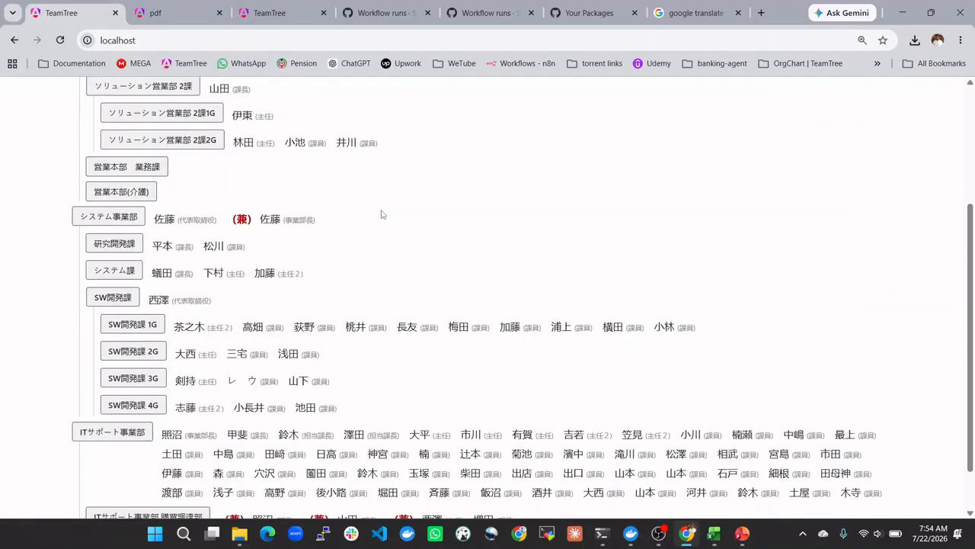
scroll(382, 214, "down", 1)
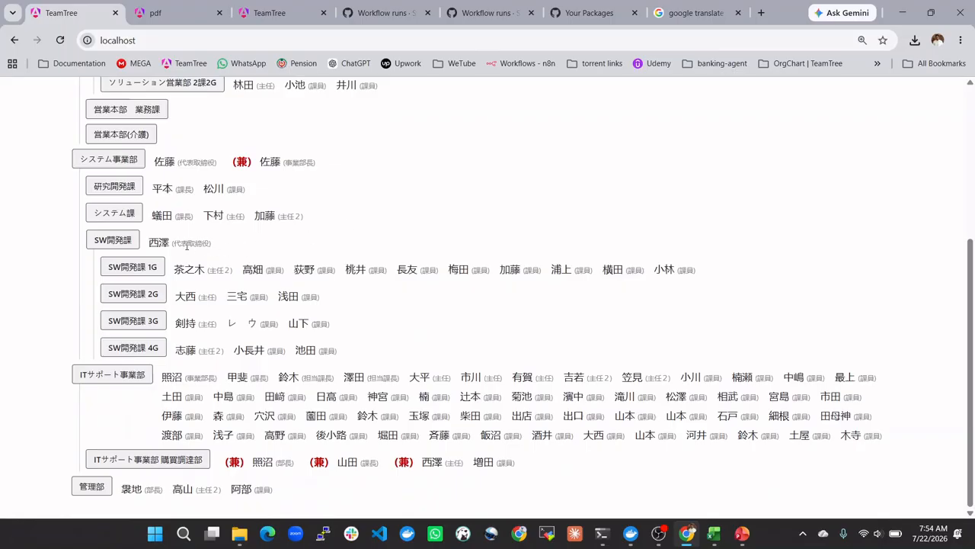
left_click_drag(150, 242, 218, 243)
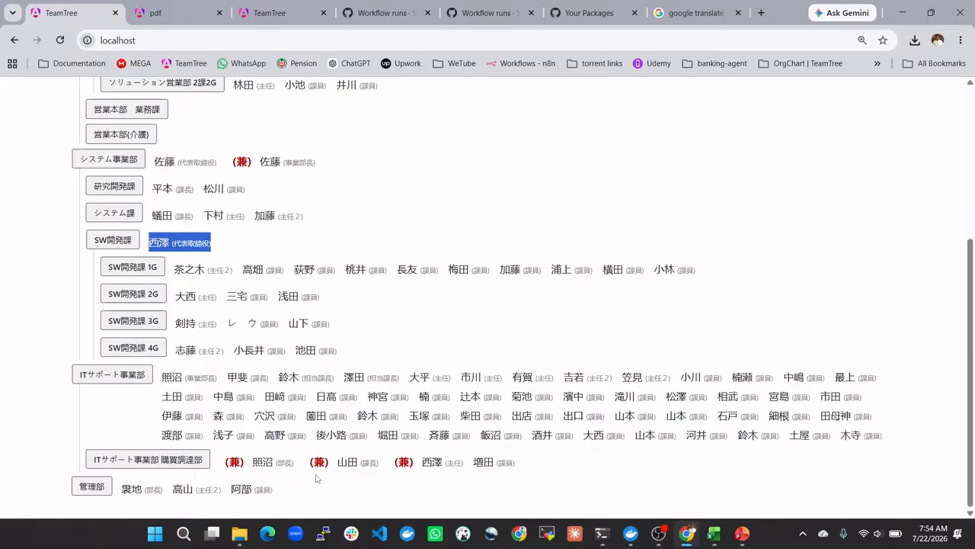
left_click_drag(396, 462, 461, 462)
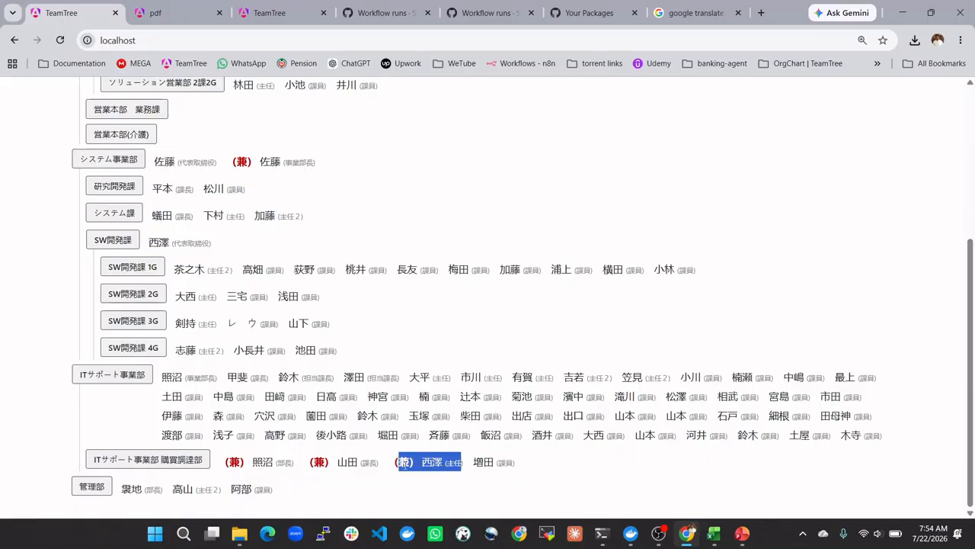
left_click(573, 464)
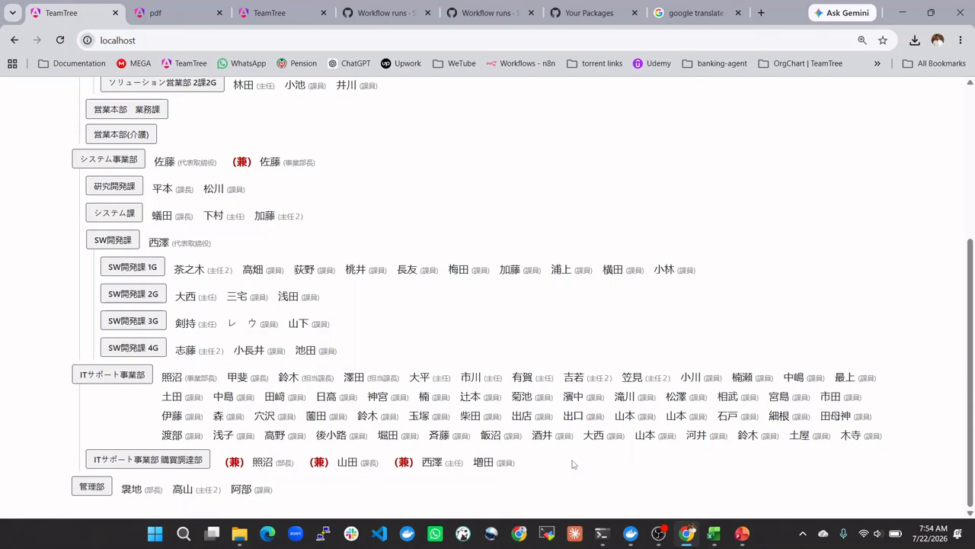
- Export the updated organization chart to Excel and open the downloaded workbook
scroll(573, 464, "up", 3)
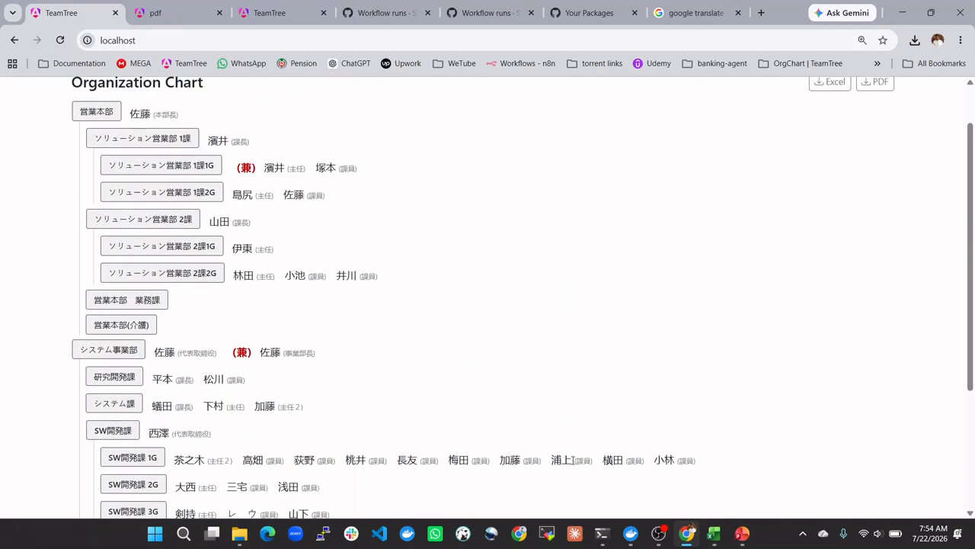
scroll(790, 310, "up", 1)
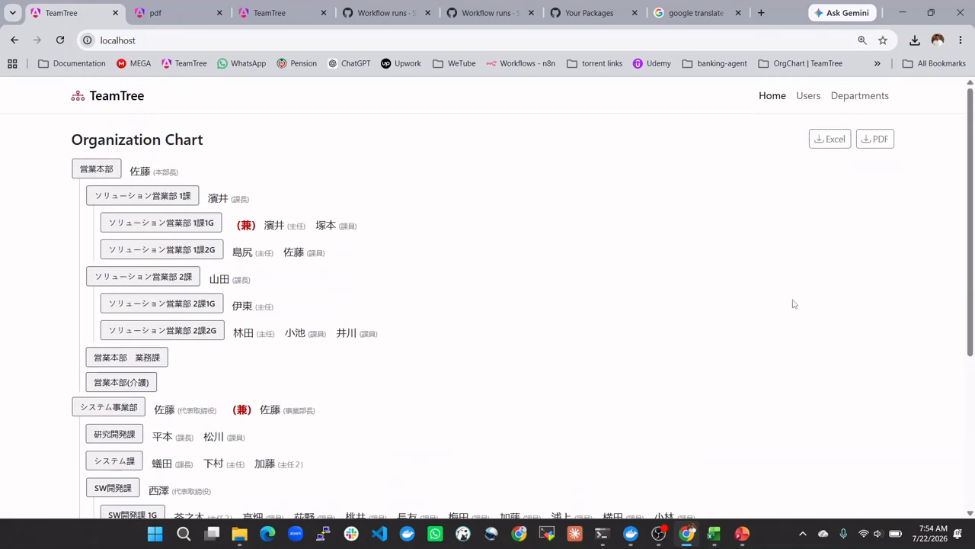
left_click(838, 140)
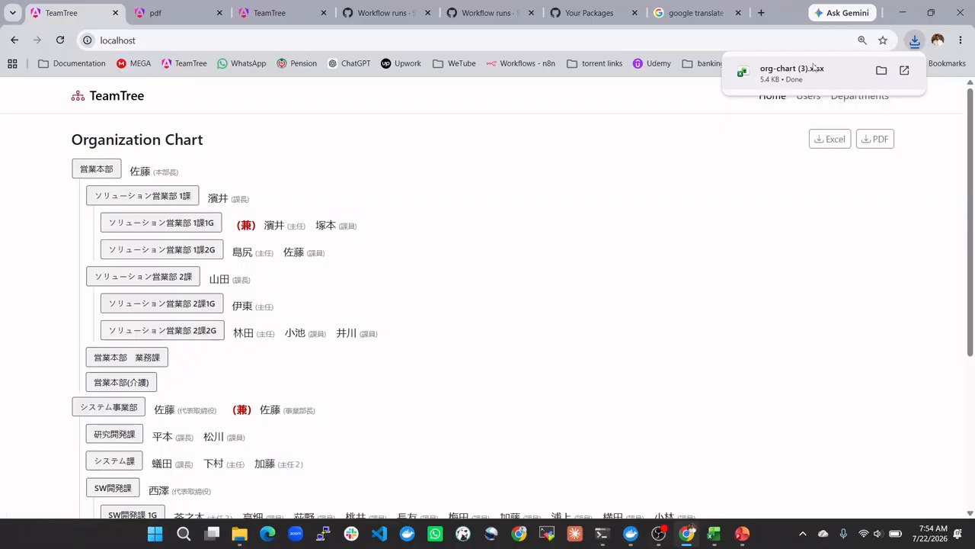
left_click(813, 68)
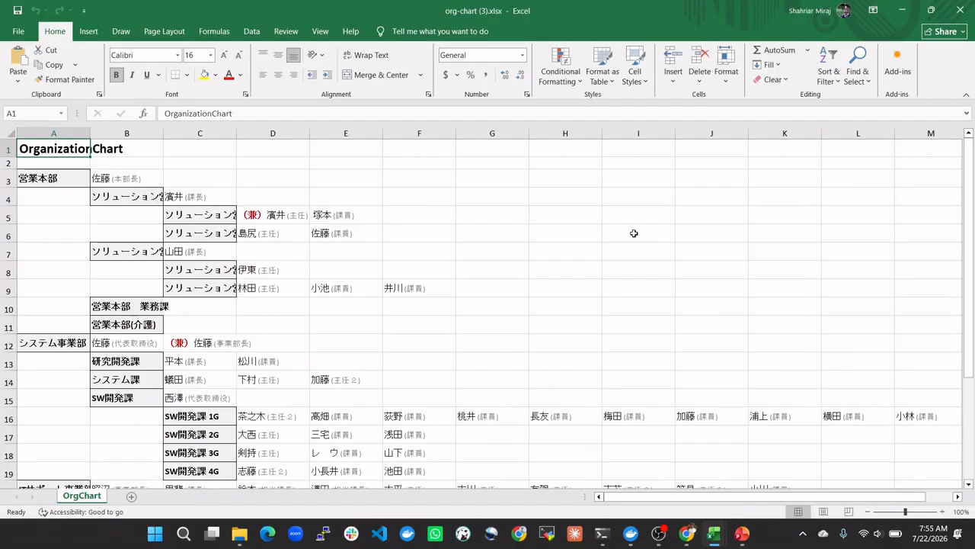
- Check the OrgChart sheet for the manager's primary entry in the SW開発課 row and concurrent entry in the ITサポート事業部 購買調達部 row
scroll(591, 225, "down", 5)
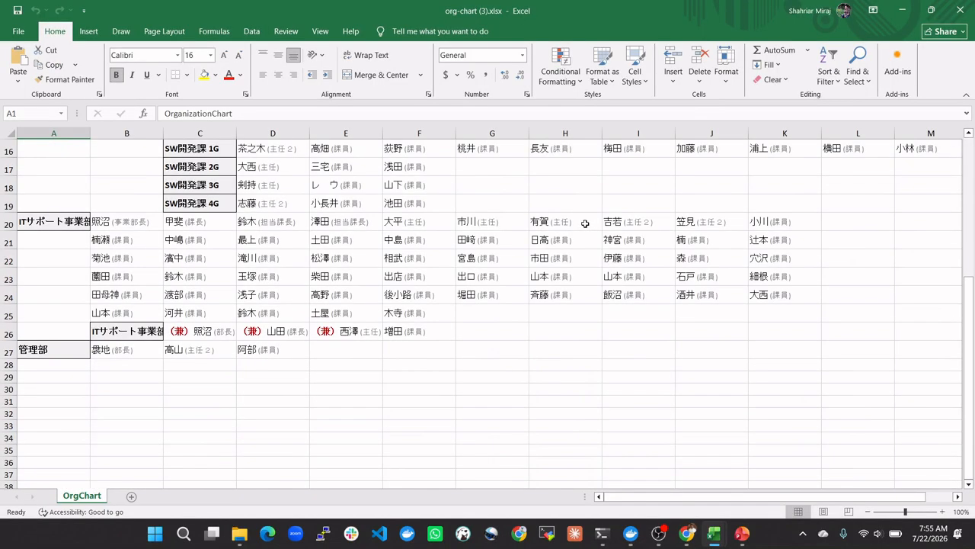
scroll(583, 223, "up", 3)
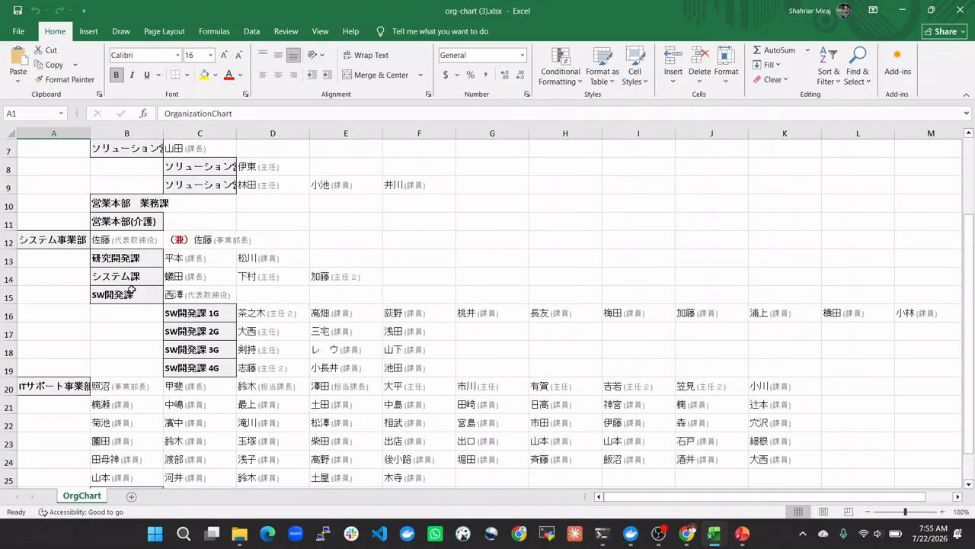
left_click(160, 294)
left_click(187, 293)
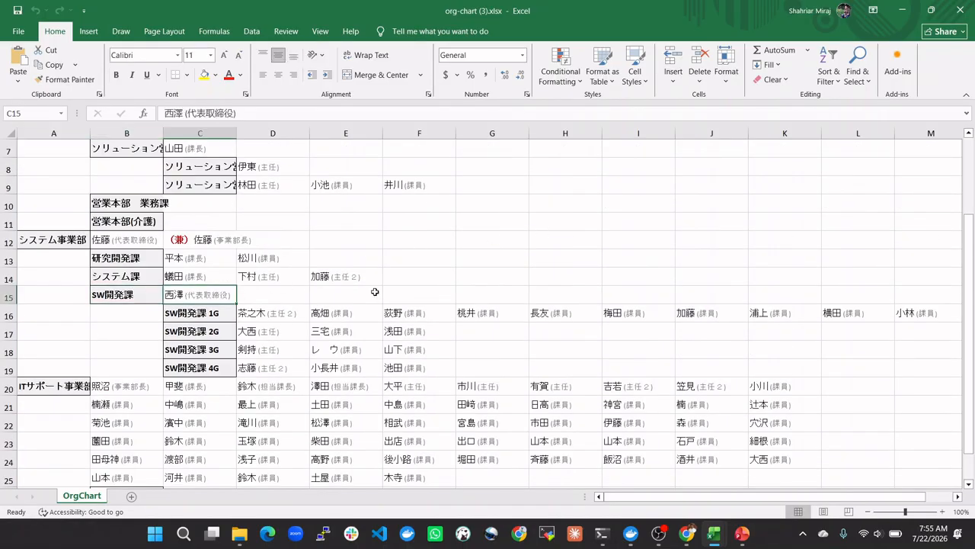
scroll(421, 243, "down", 3)
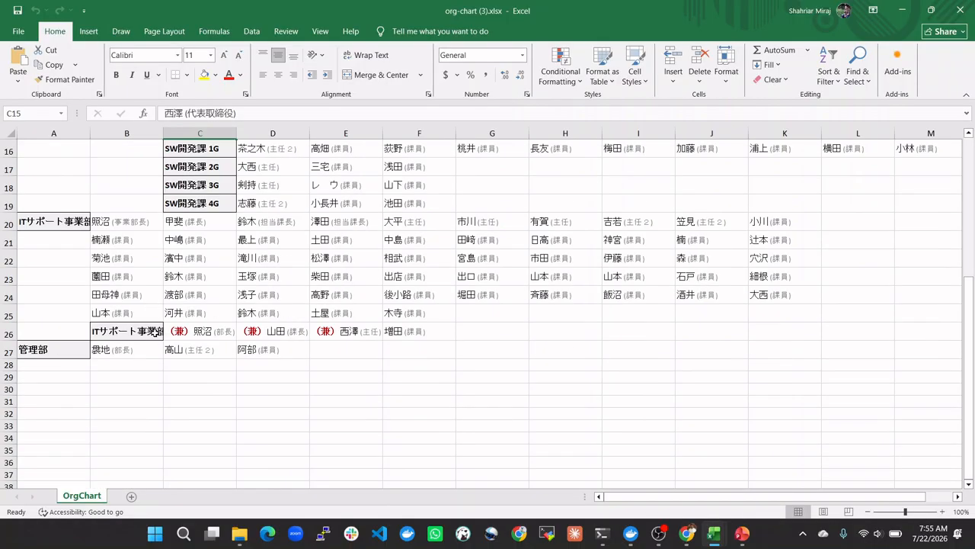
left_click(154, 331)
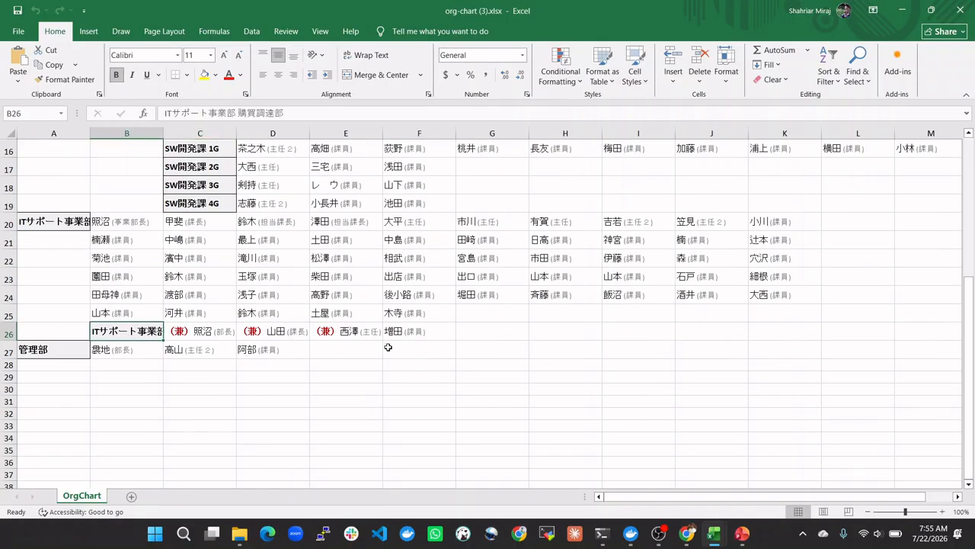
left_click(347, 332)
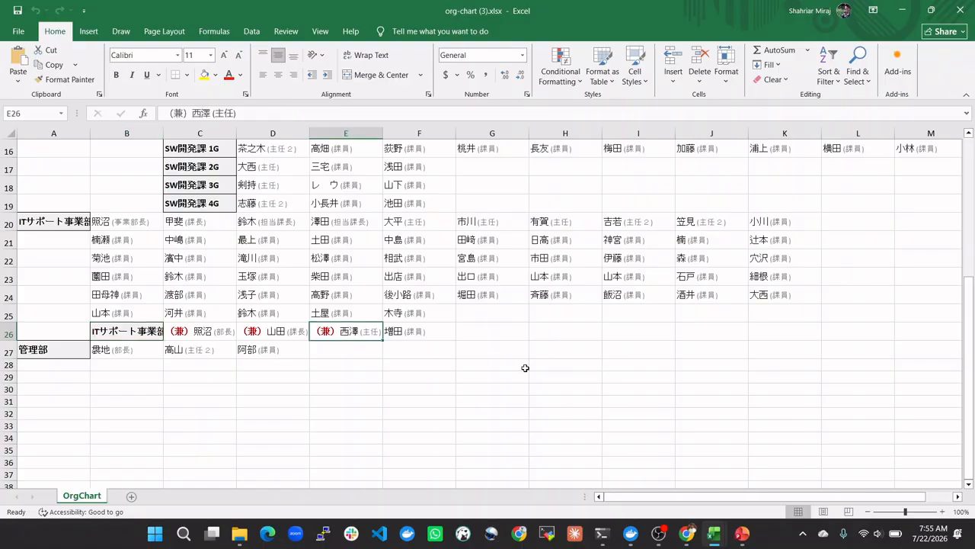